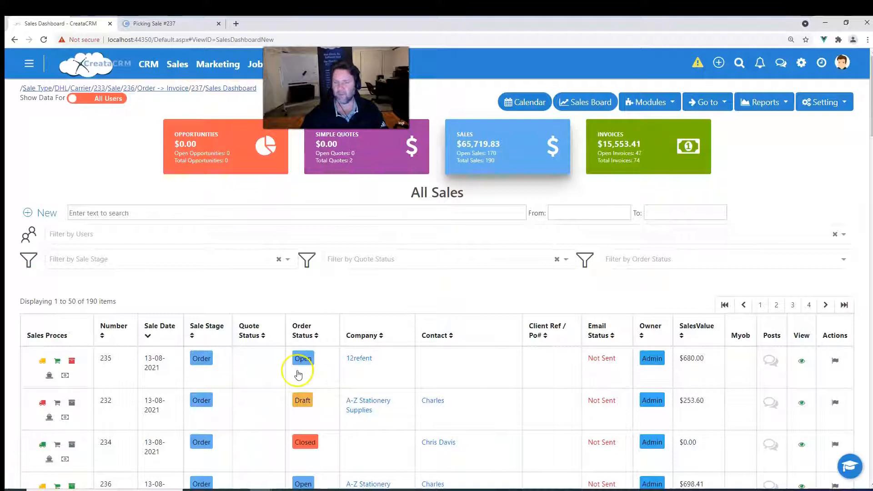
Start a new sale of the Order -> Invoice type.
scroll(73, 173, down, 4)
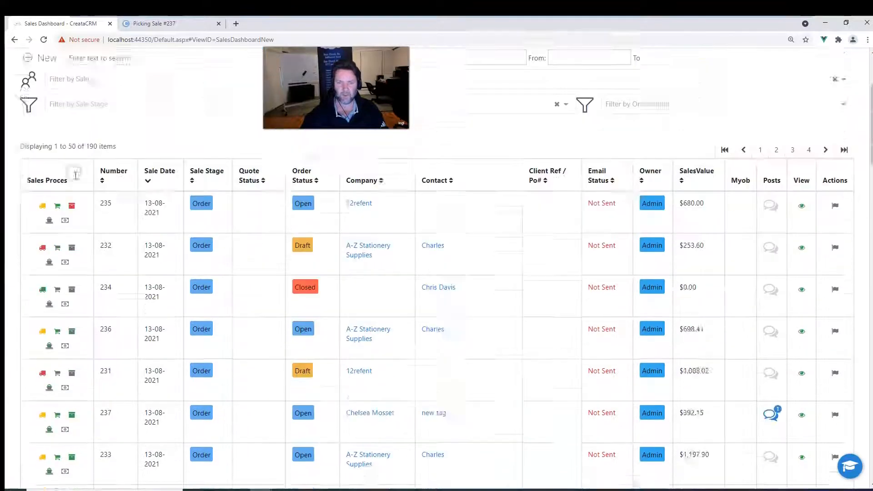
scroll(153, 316, up, 4)
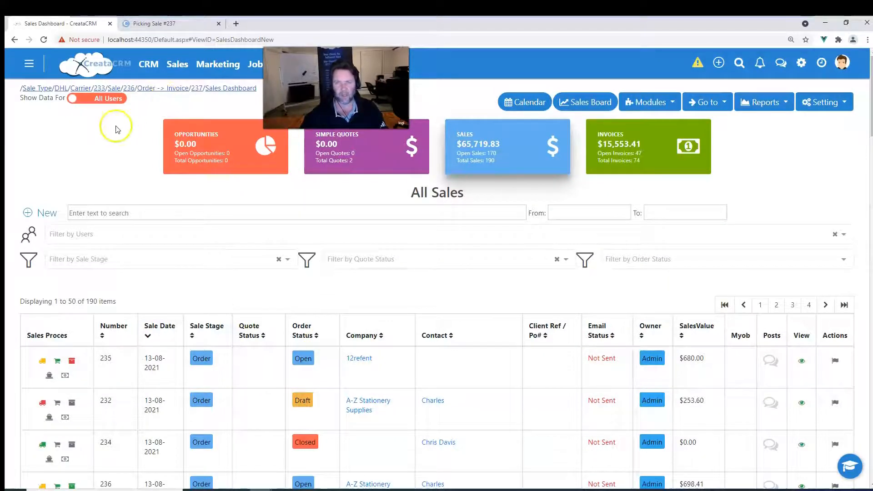
click(171, 65)
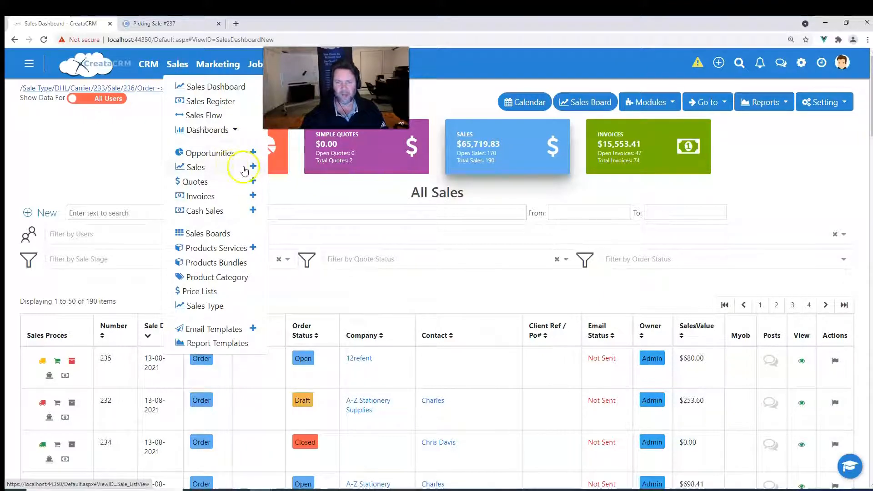
click(253, 167)
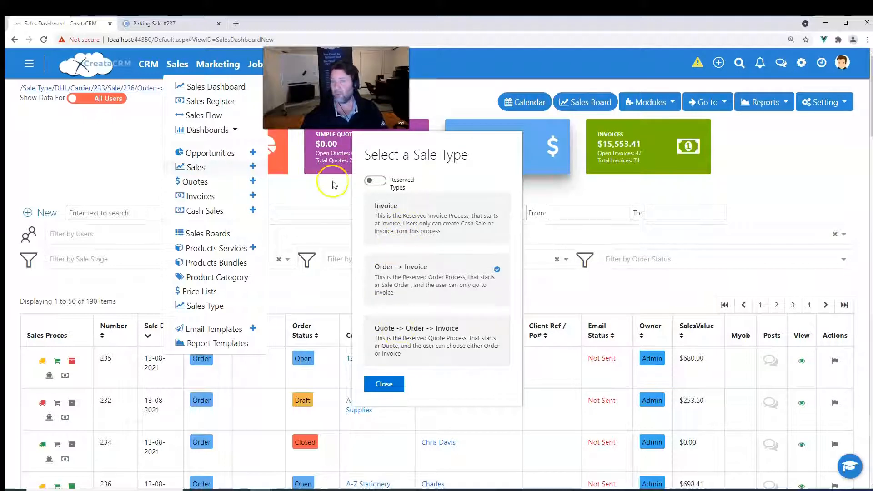
click(370, 180)
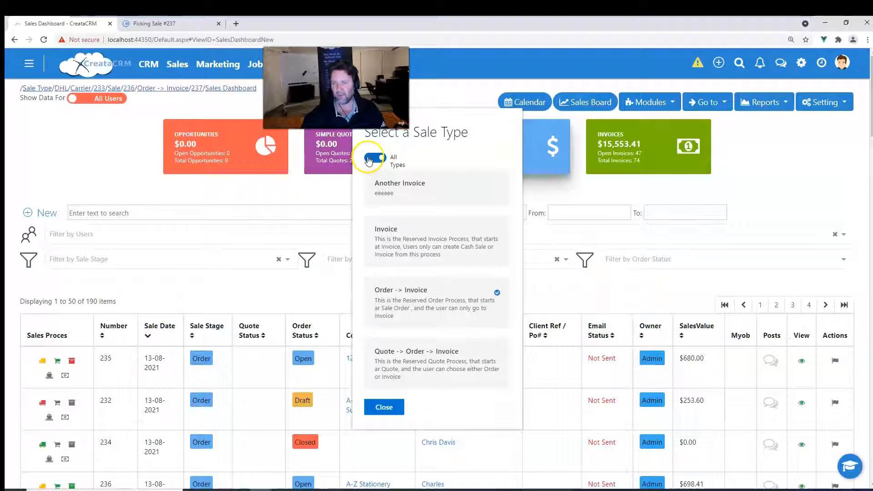
click(369, 159)
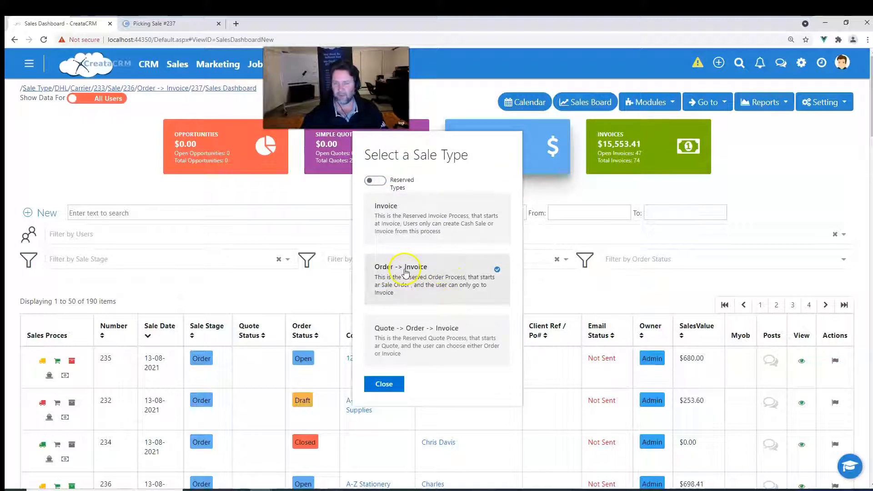
click(406, 272)
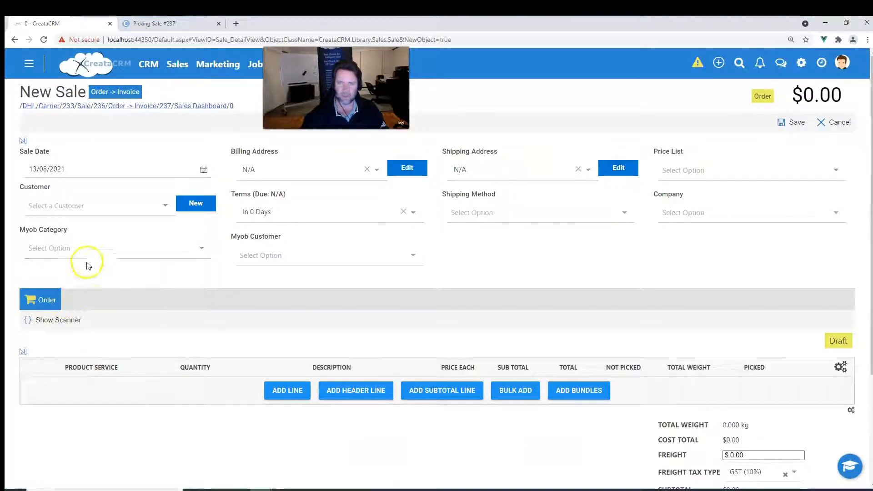
Select the customer for the new sale from the customer list.
click(78, 207)
scroll(129, 299, down, 1)
scroll(129, 299, down, 4)
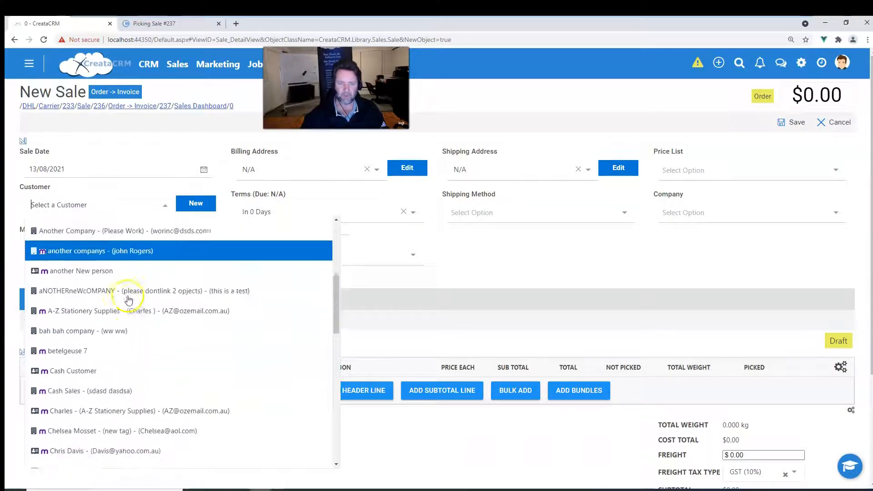
click(158, 334)
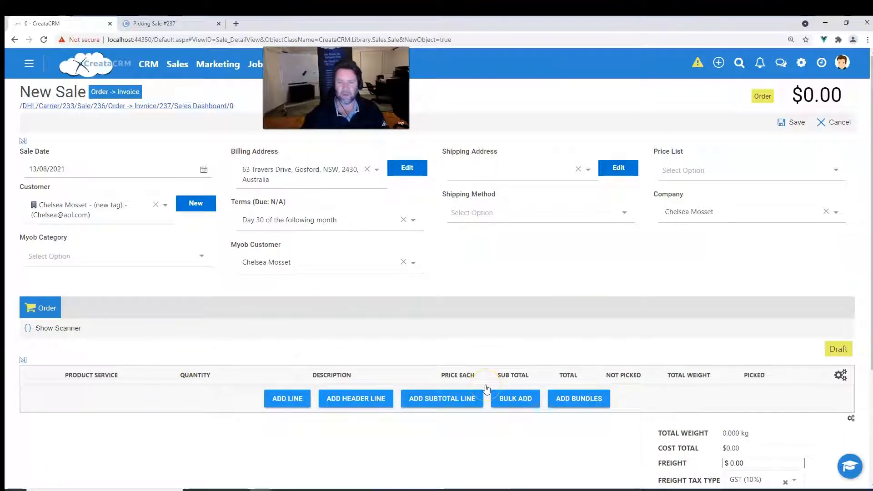
Show the barcode scanner and scan a code to add the Pottery Crock - 1 Month Rent line.
click(78, 329)
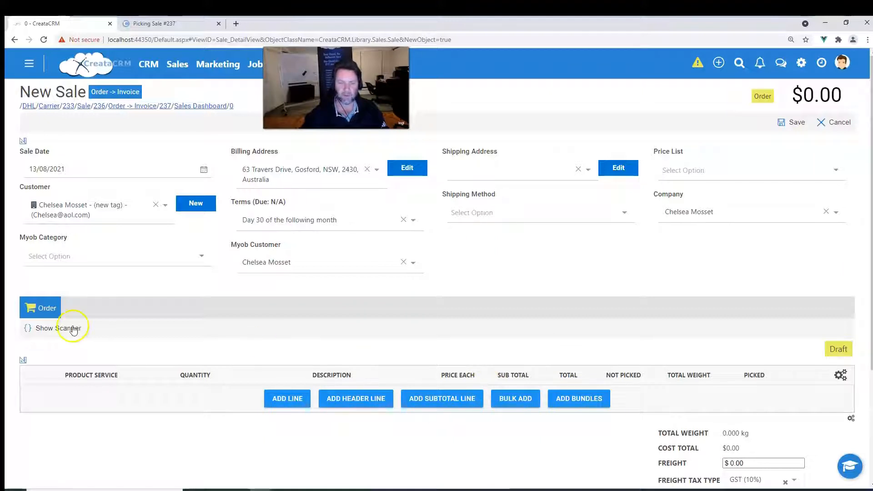
click(67, 330)
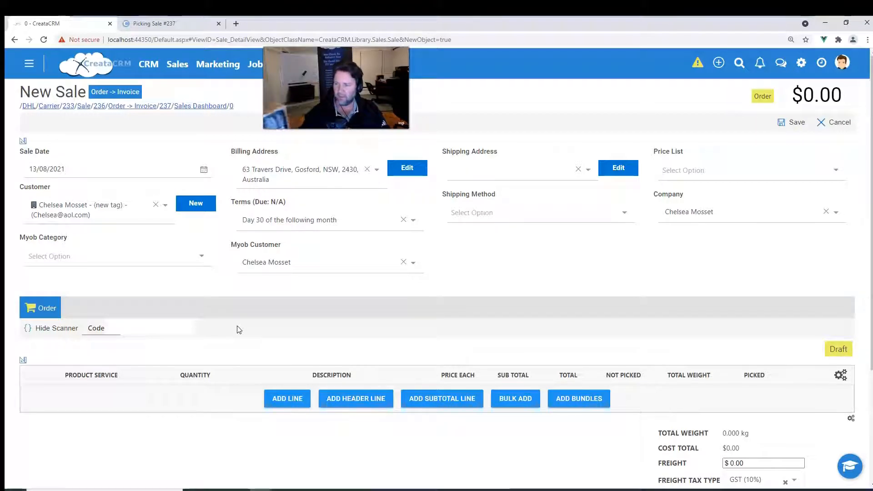
key(Return)
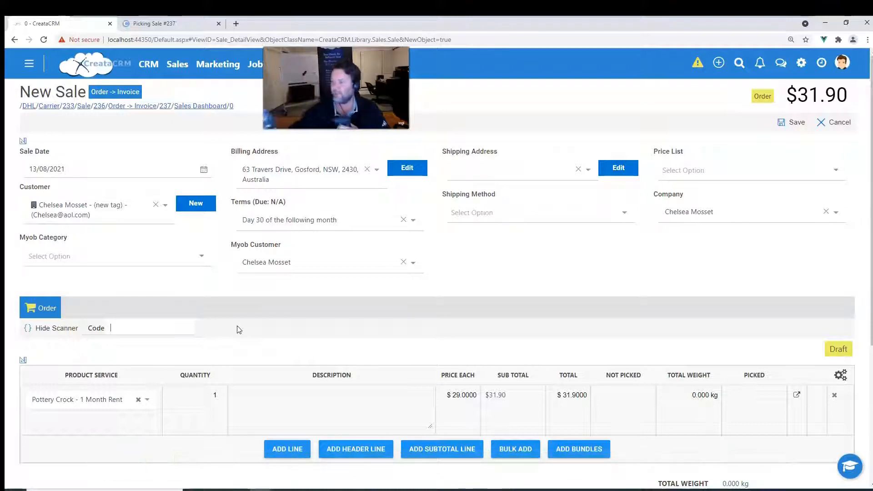
text(9319191535434)
key(Return)
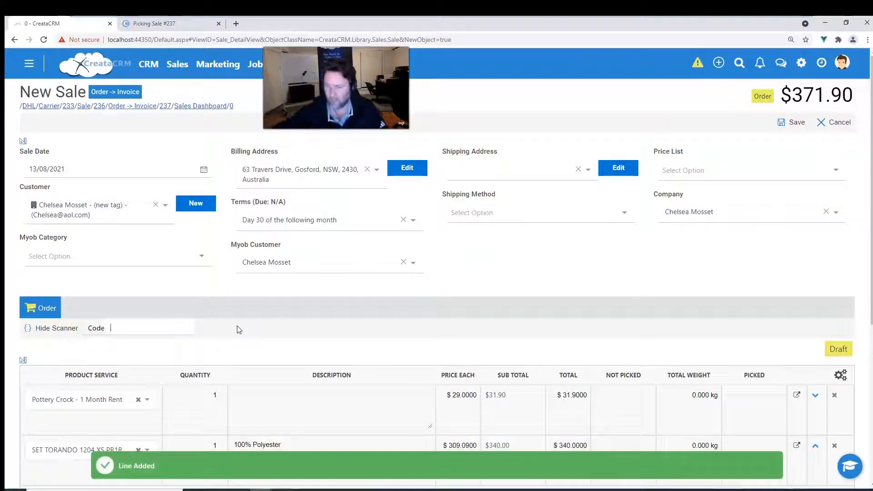
Scan another product barcode to add the TILE LARGE 4*8 line.
scroll(236, 330, down, 3)
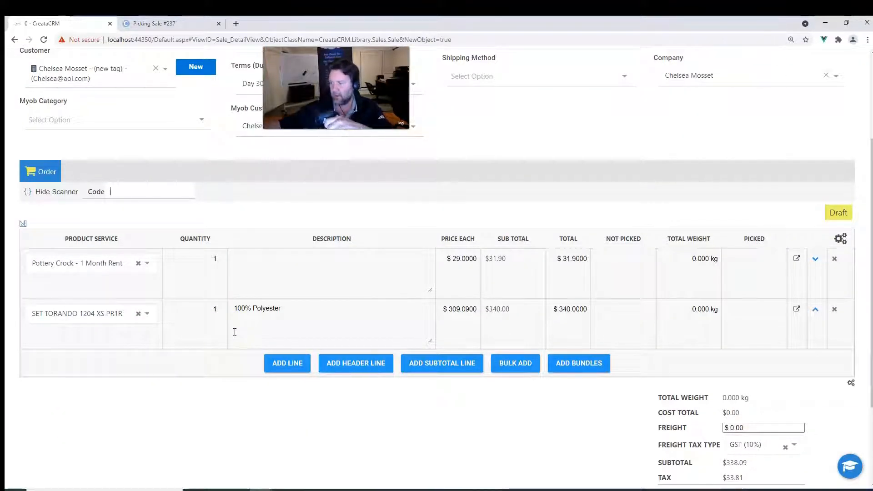
text(93)
key(Return)
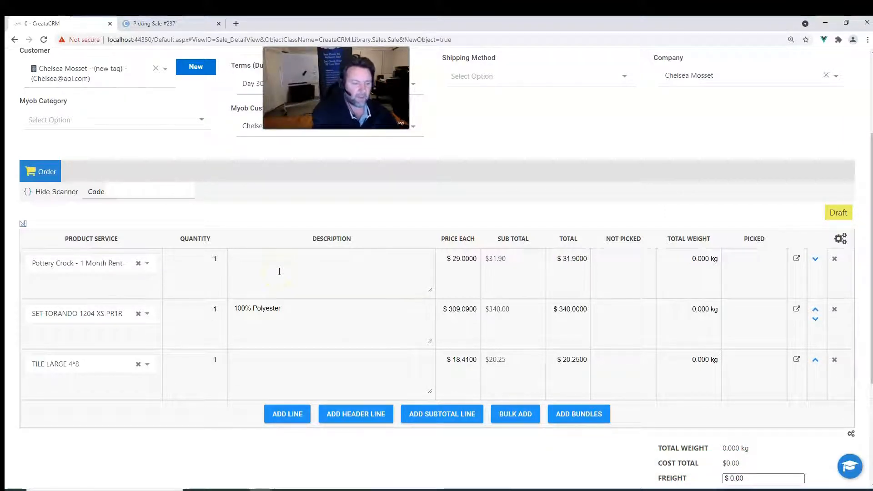
key(Return)
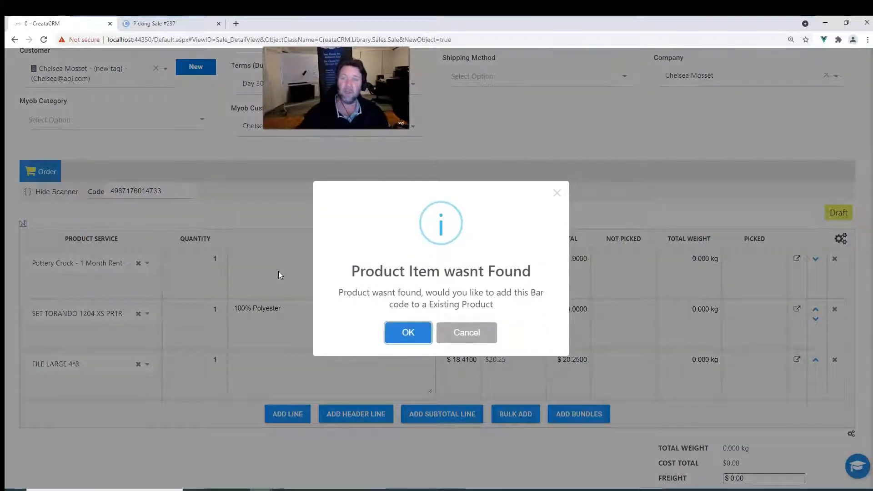
click(409, 340)
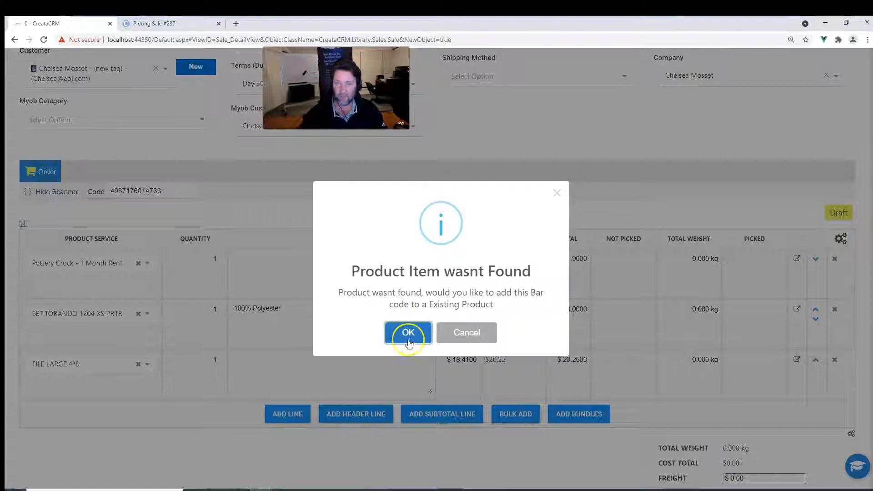
click(408, 339)
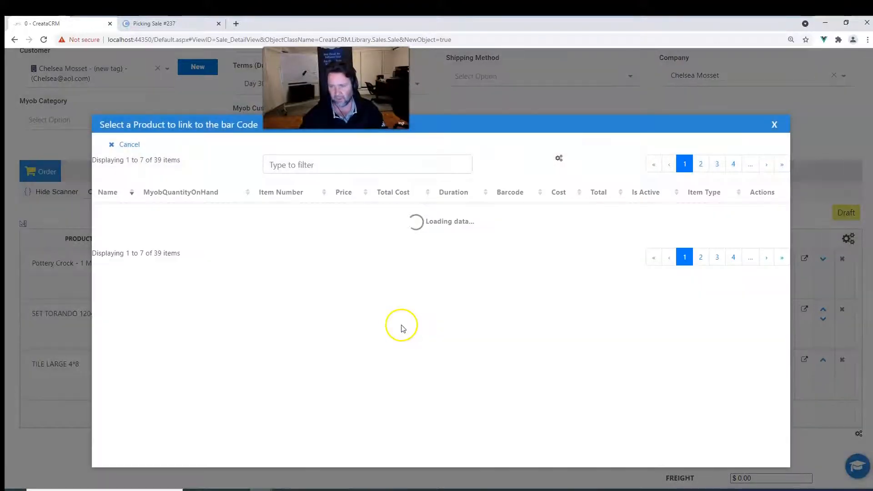
click(702, 263)
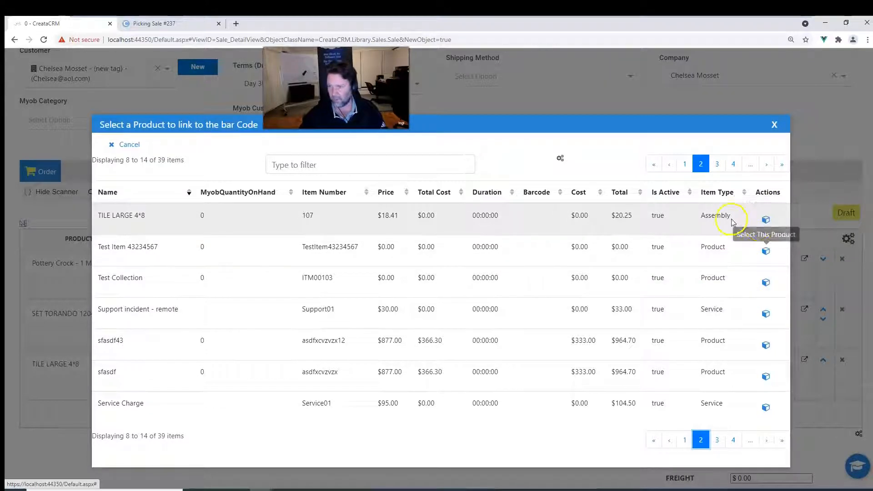
click(718, 440)
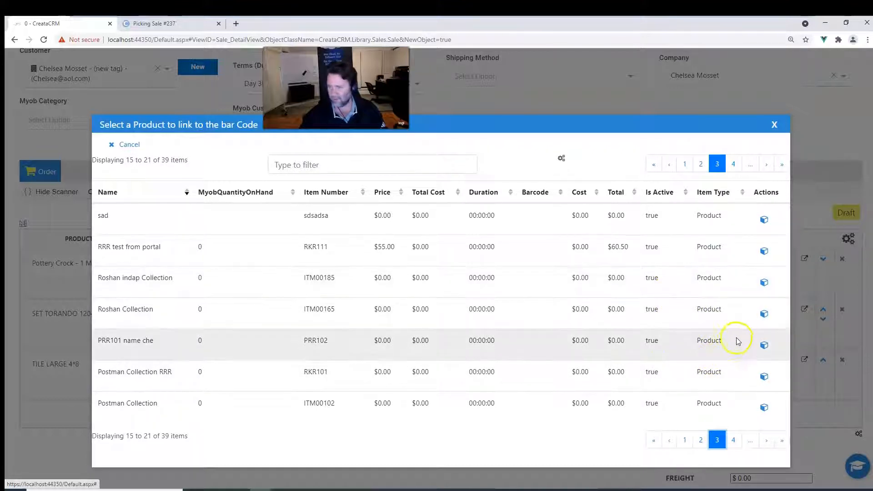
click(764, 345)
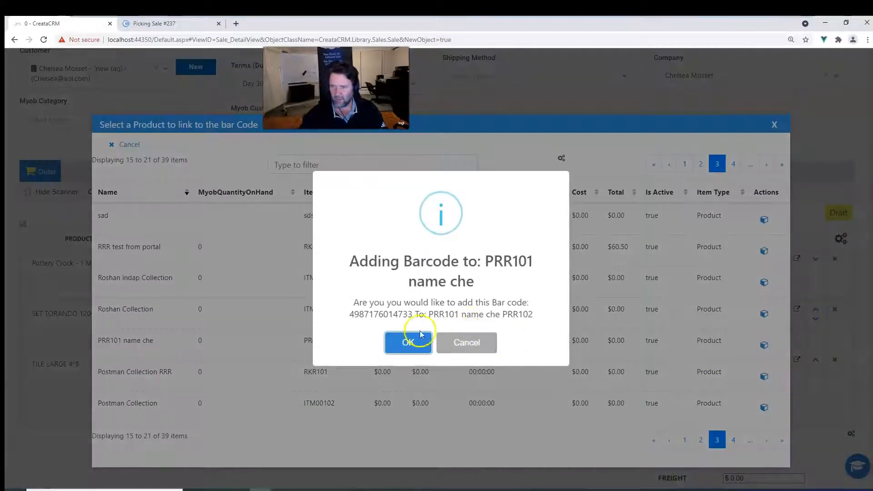
click(410, 339)
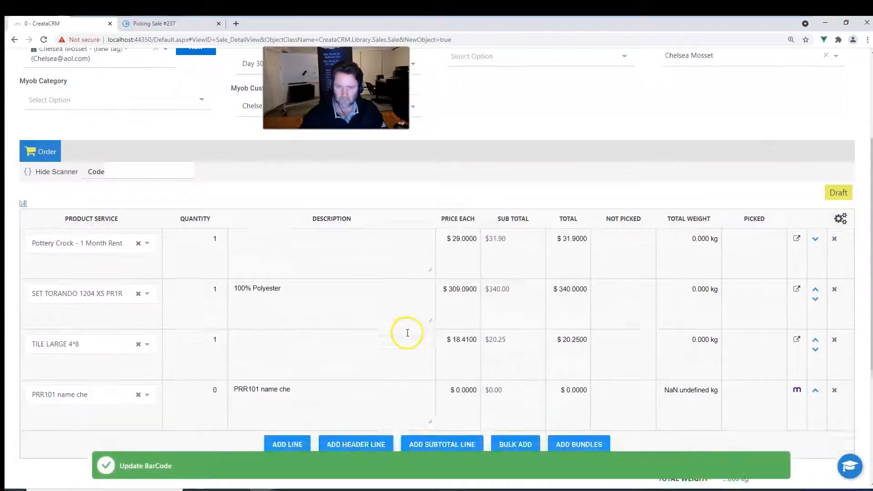
Delete the added PRR101 name che line from the order.
scroll(408, 333, down, 2)
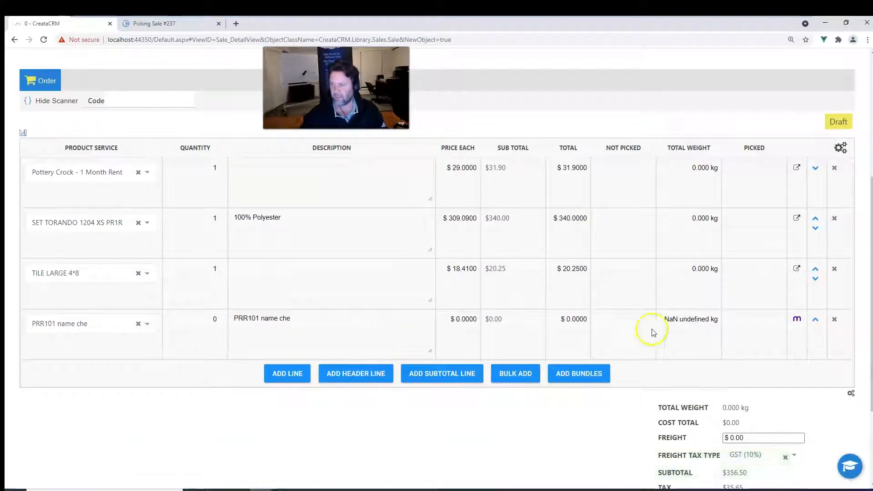
click(835, 319)
scroll(486, 385, up, 2)
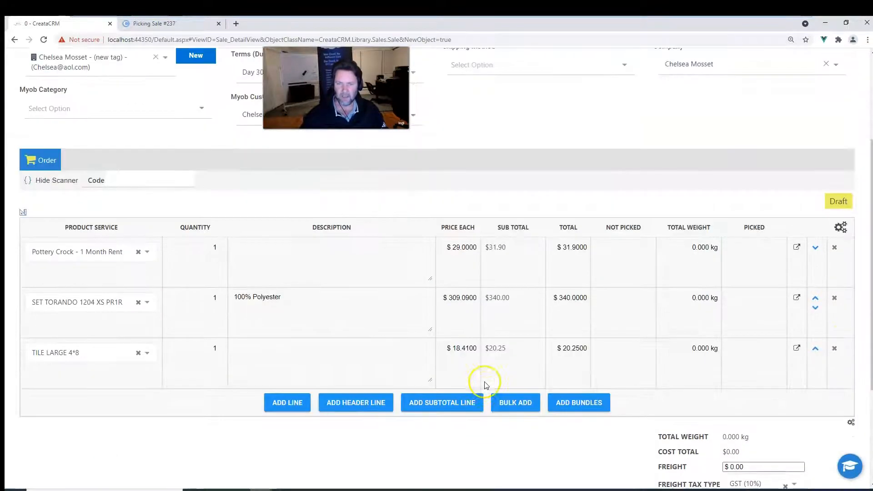
scroll(384, 318, down, 2)
scroll(393, 323, up, 2)
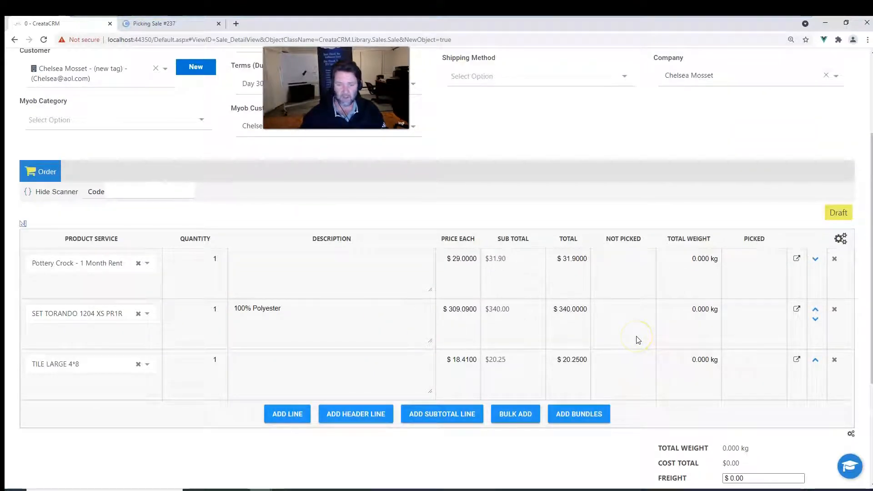
Set the Pottery Crock line's total weight to 22 kg.
click(697, 259)
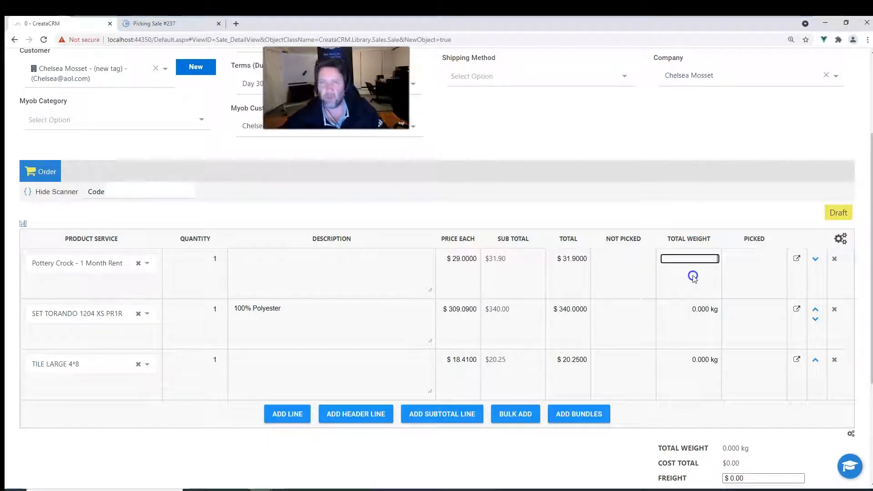
text(2)
click(704, 277)
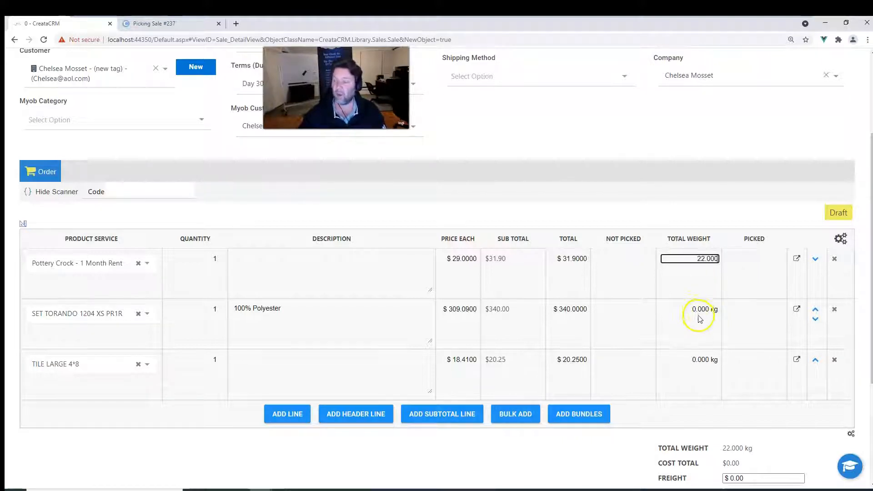
Set the SET TORANDO line's total weight to 33 kg.
click(691, 310)
text(33)
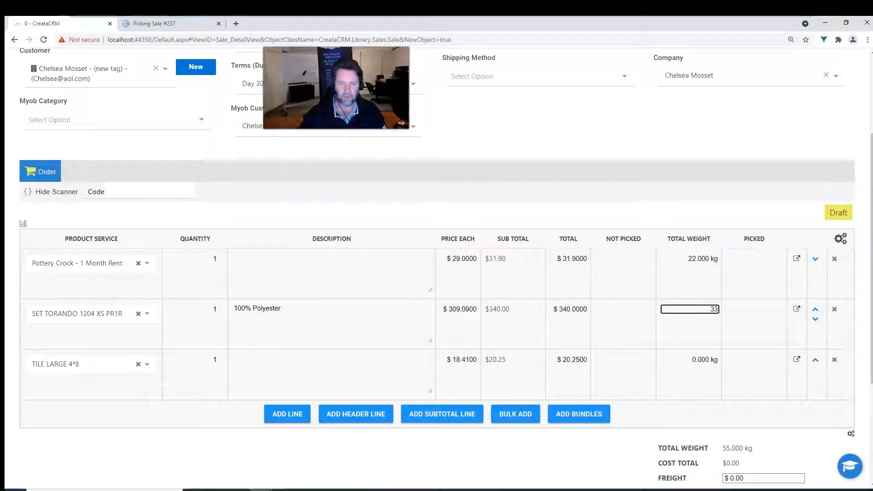
Set the TILE LARGE 4*8 line's total weight to 45 kg.
click(688, 358)
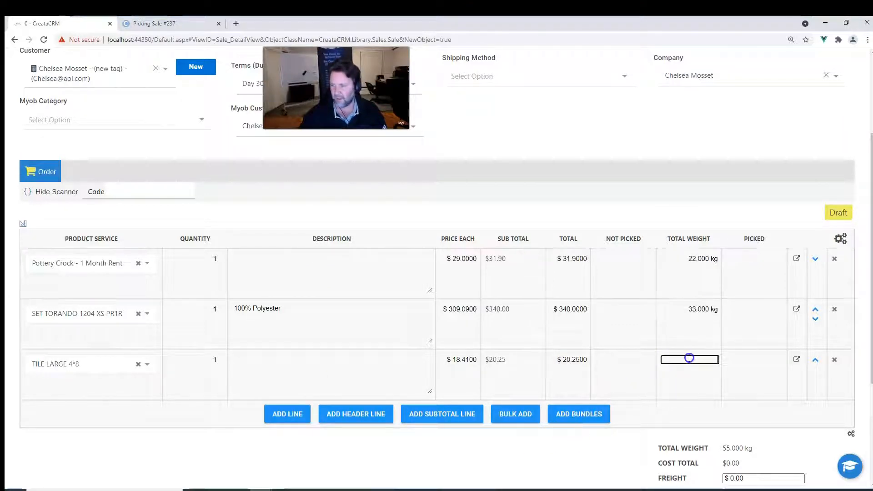
scroll(699, 388, down, 2)
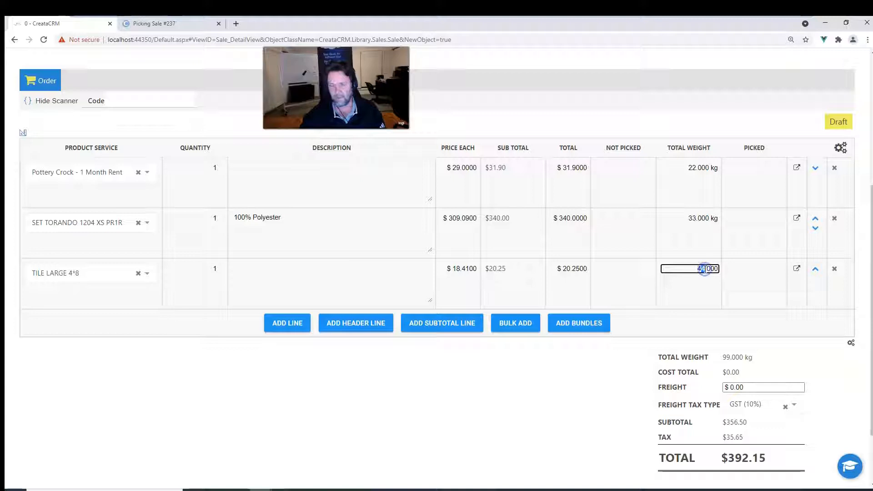
click(796, 357)
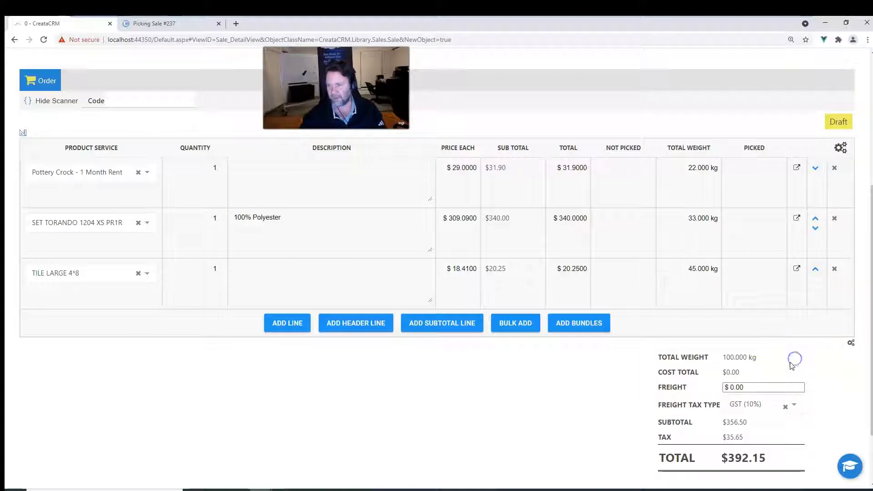
Change the TILE LARGE 4*8 line's total weight to 1 kg.
click(683, 271)
drag(683, 269, 743, 277)
text(1)
Change the SET TORANDO line's total weight to 2 kg.
click(682, 219)
drag(655, 219, 711, 211)
text(2)
click(685, 203)
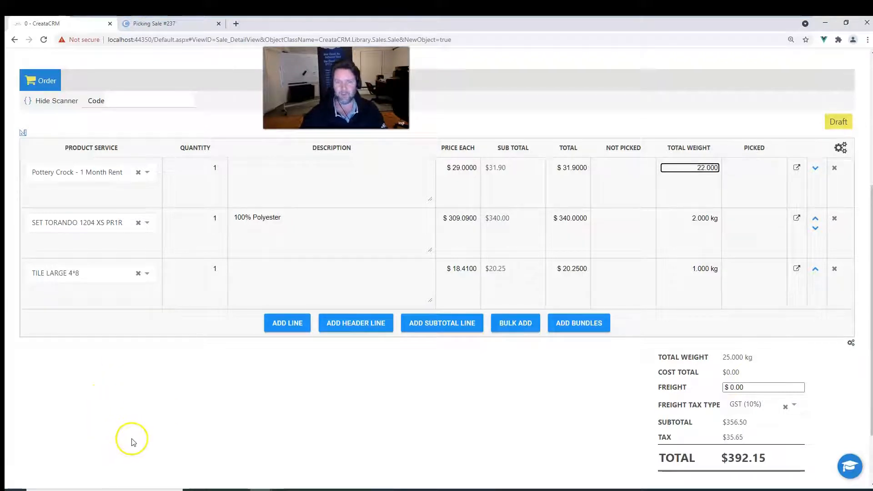
Add the Image field to the visible line columns in the Field Chooser and apply the change.
scroll(139, 432, up, 1)
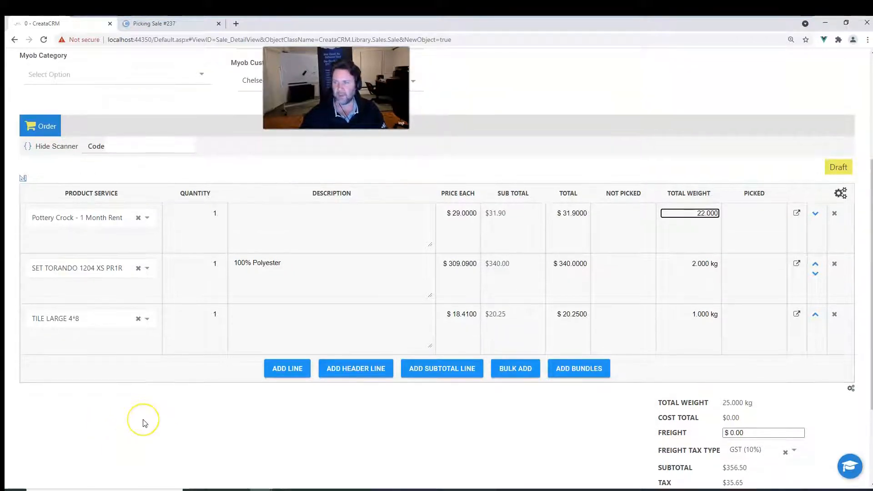
scroll(610, 254, down, 2)
scroll(604, 228, up, 2)
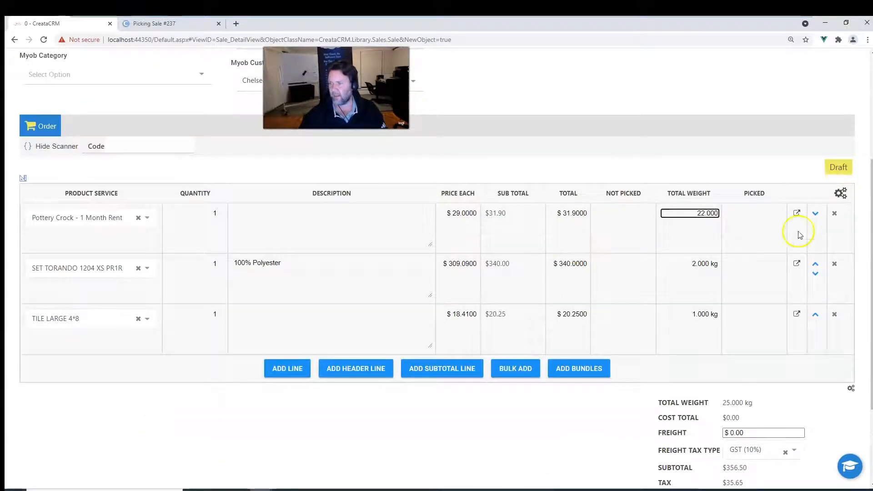
click(841, 193)
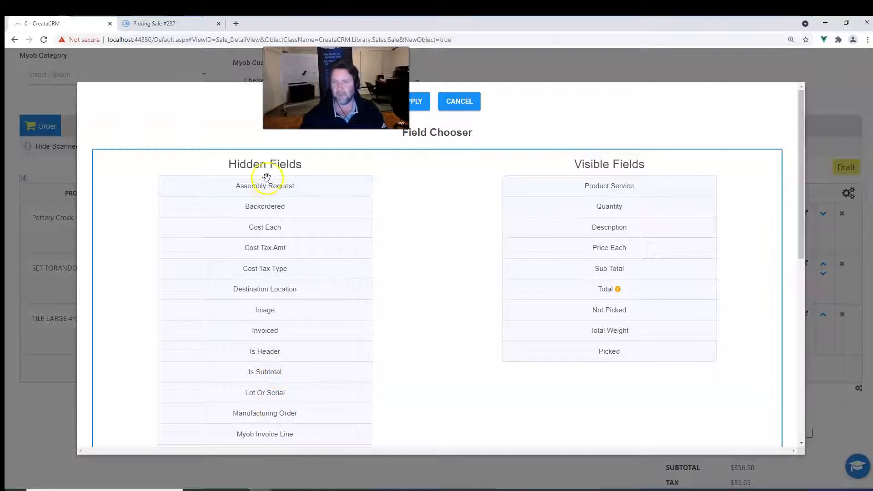
scroll(277, 223, down, 3)
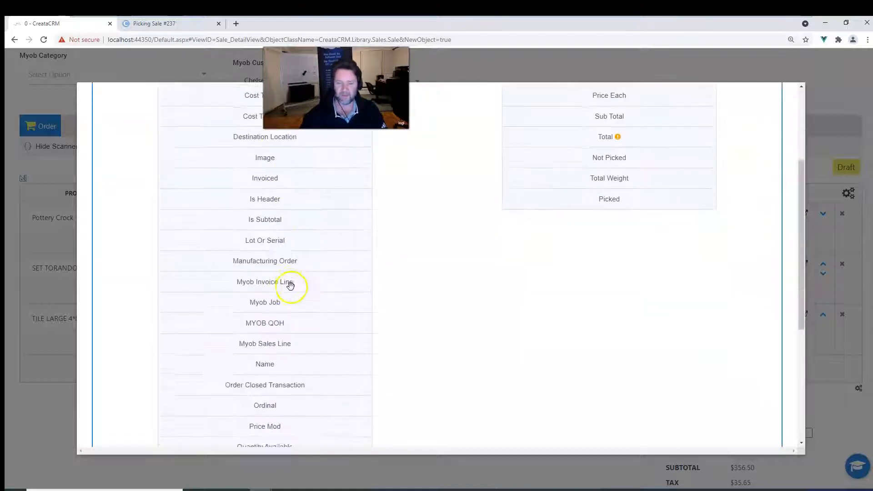
scroll(293, 289, down, 3)
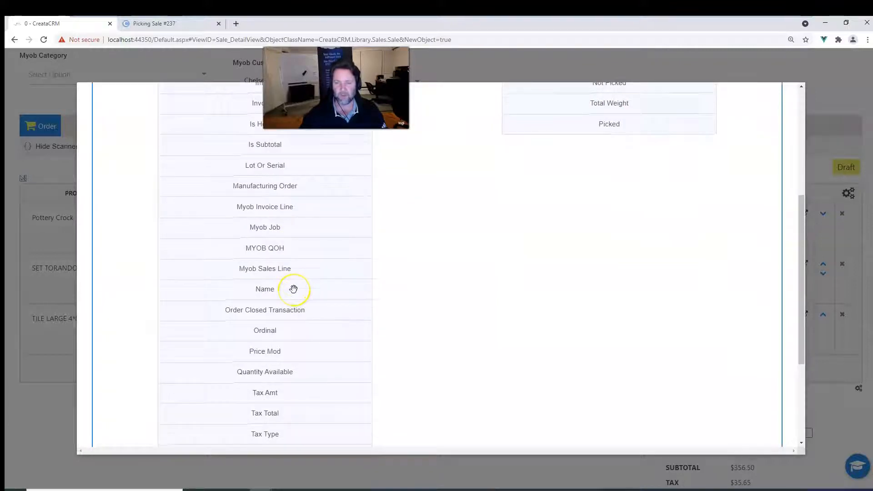
scroll(293, 290, up, 5)
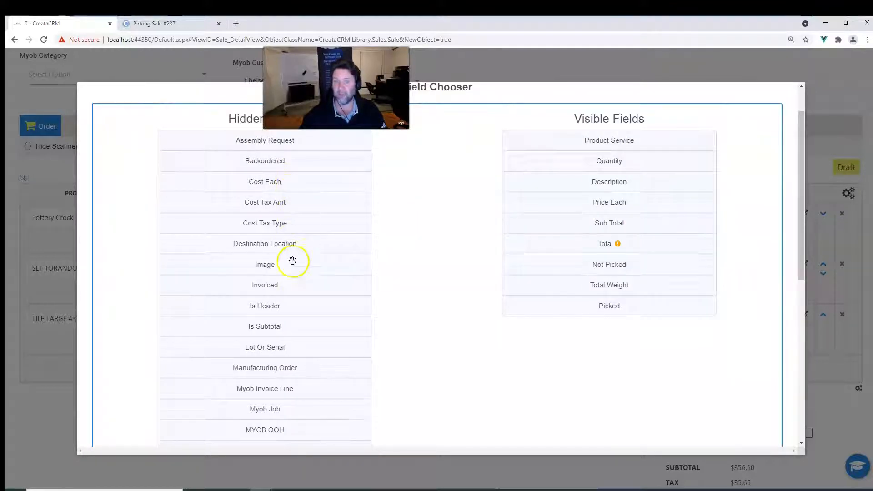
drag(286, 259, 609, 244)
scroll(250, 79, up, 3)
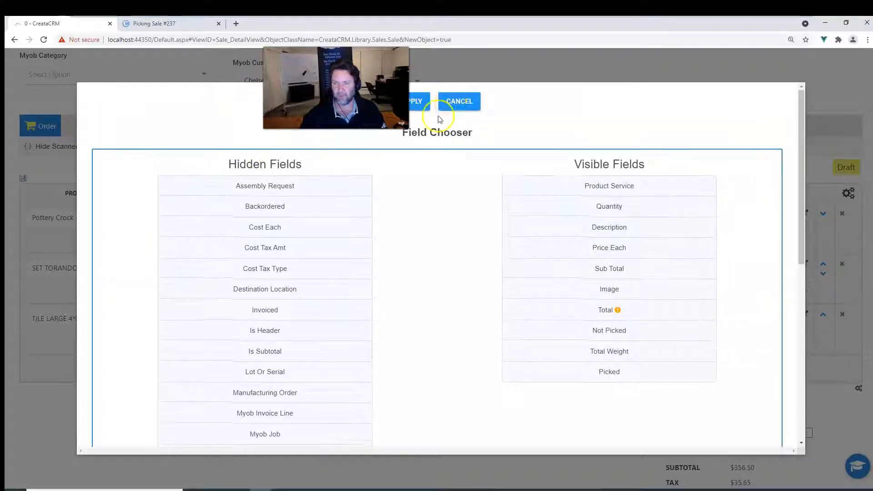
click(415, 102)
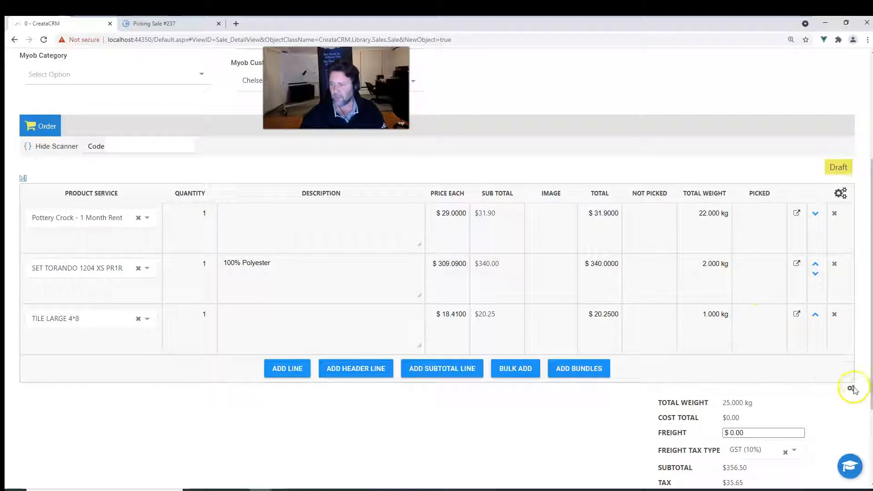
Try to move Total Weight within the totals table's visible fields and save that layout.
scroll(852, 395, down, 1)
click(851, 343)
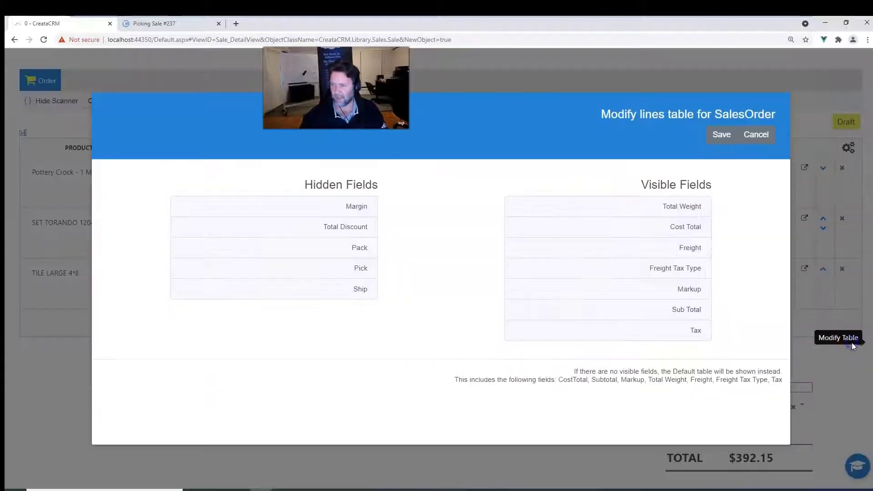
drag(624, 205, 620, 223)
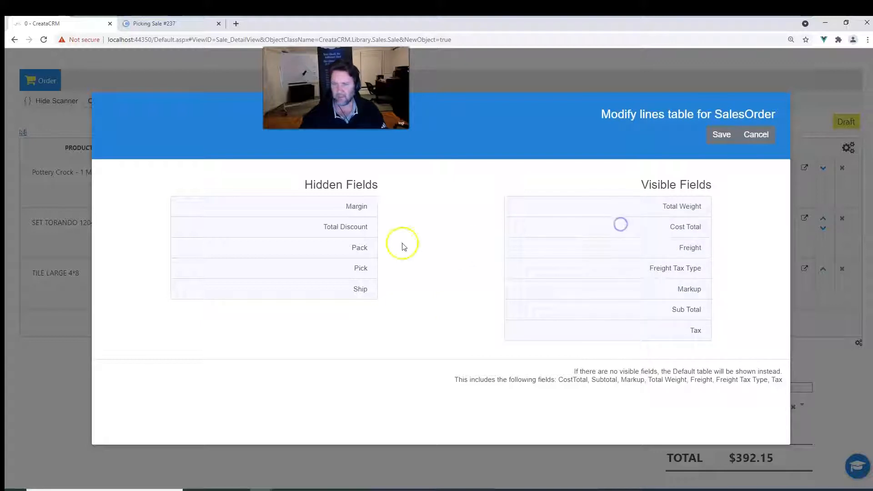
click(722, 135)
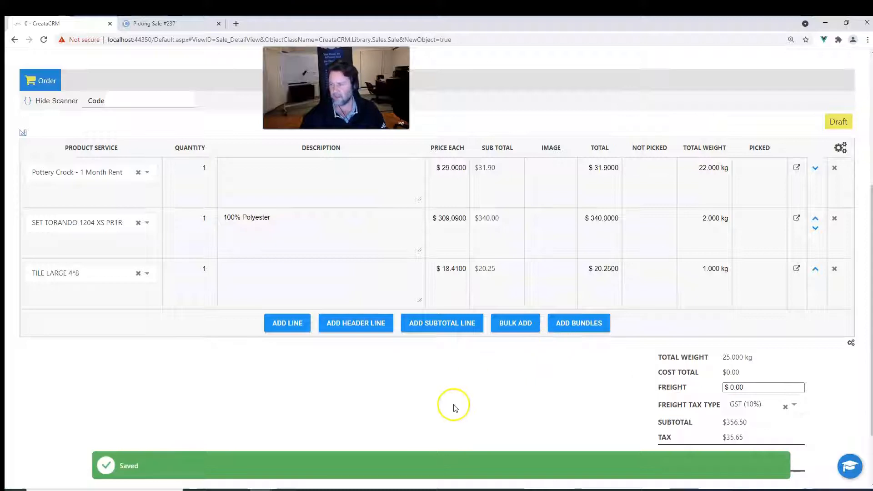
Save the new sale.
scroll(457, 407, up, 1)
scroll(458, 407, down, 2)
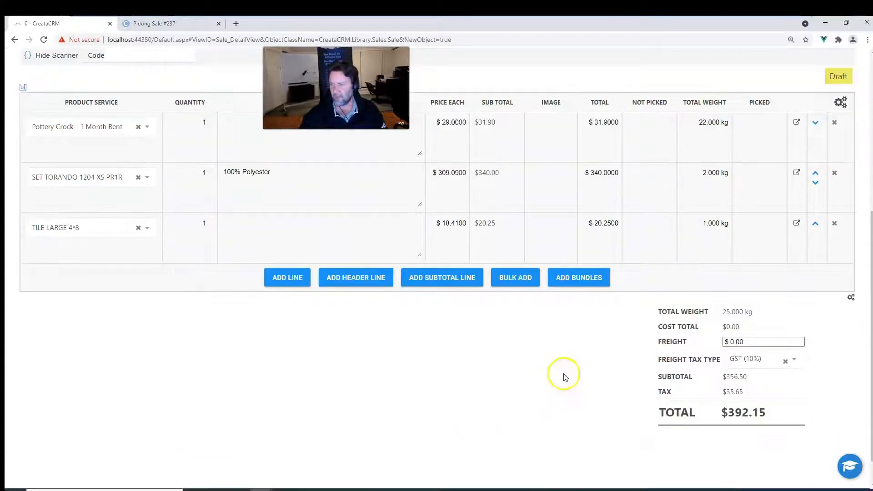
scroll(568, 397, up, 2)
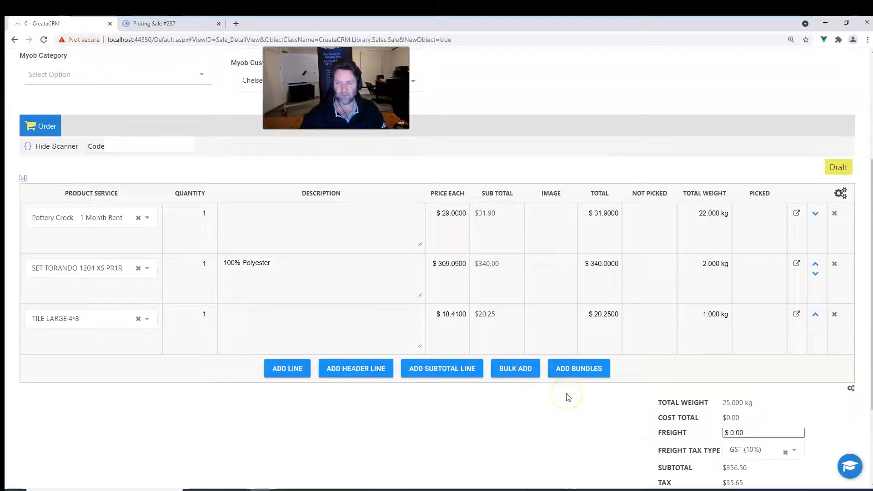
scroll(567, 396, down, 1)
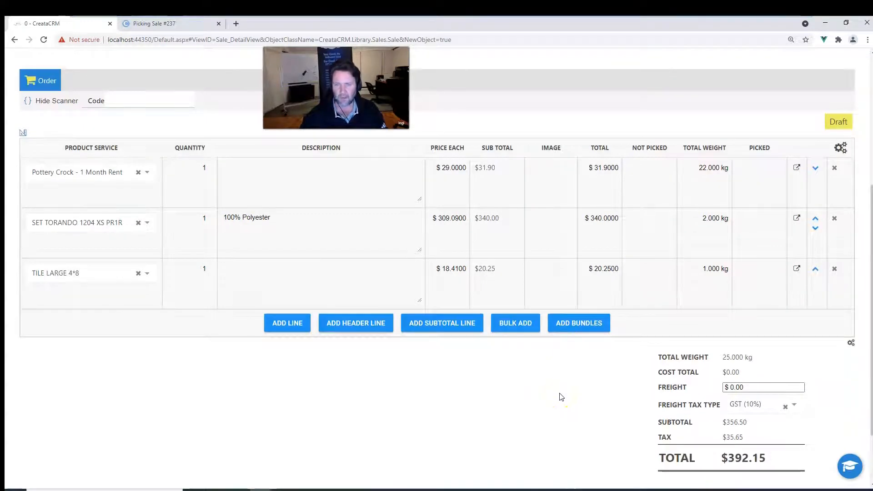
scroll(562, 397, up, 5)
click(787, 124)
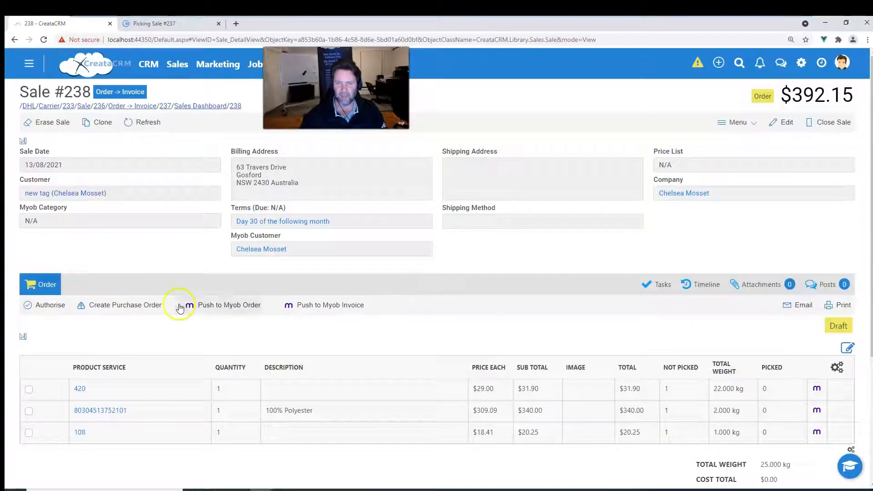
Open the Pick Pack Ship sales list in the picking app's tab and return to the sale.
click(669, 368)
drag(669, 369, 707, 369)
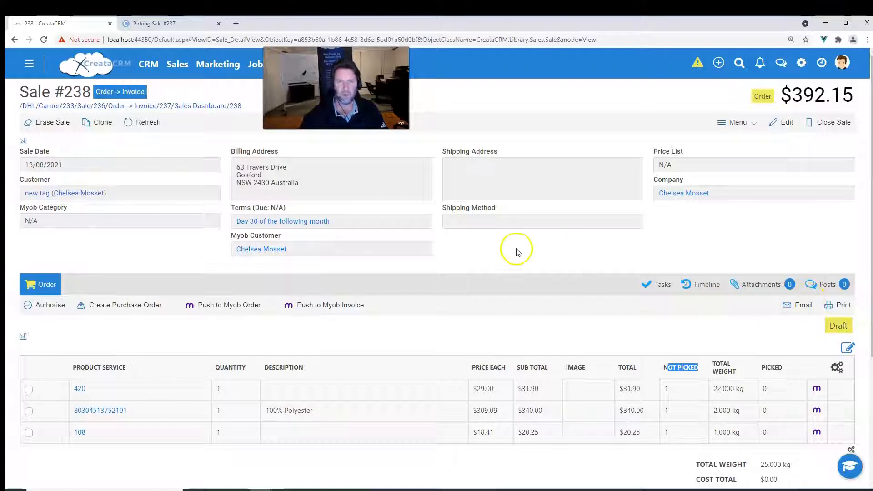
click(165, 24)
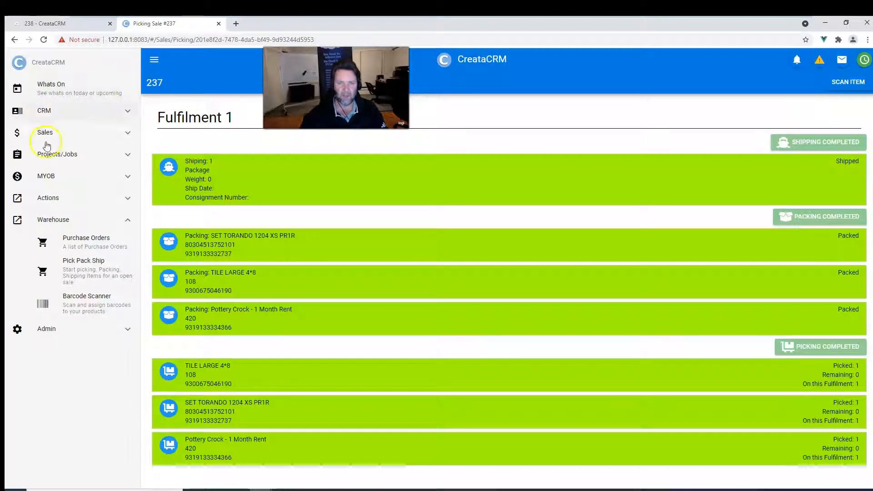
click(81, 237)
click(84, 262)
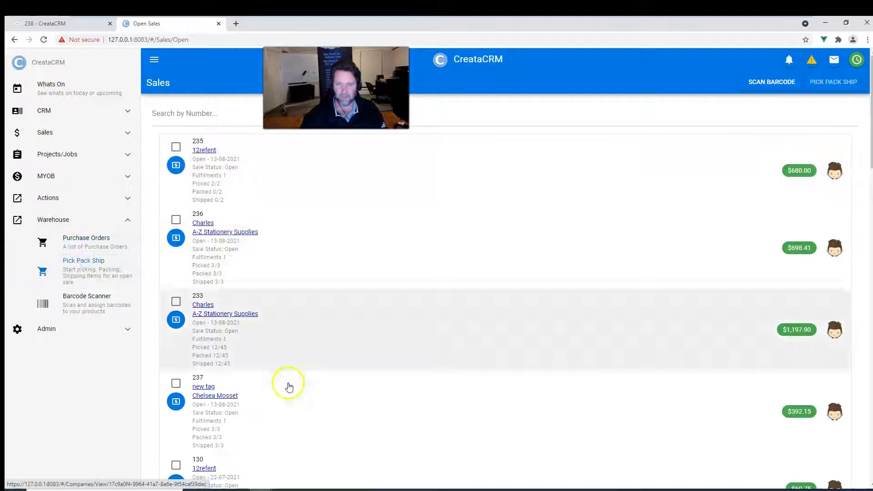
click(44, 25)
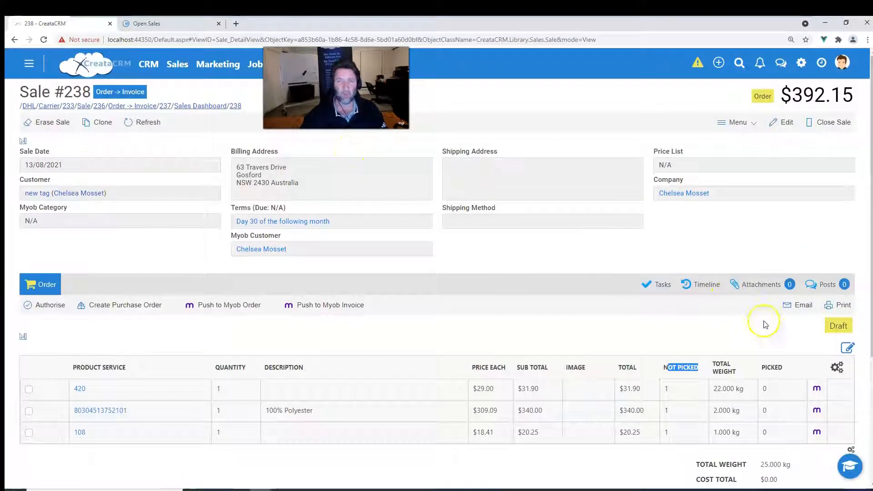
Authorise the sale and create a manual fulfilment for it.
click(44, 304)
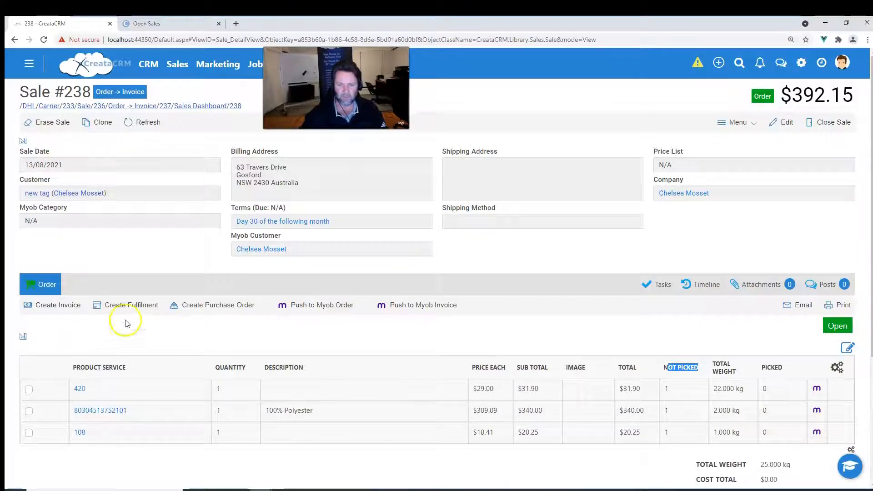
click(132, 306)
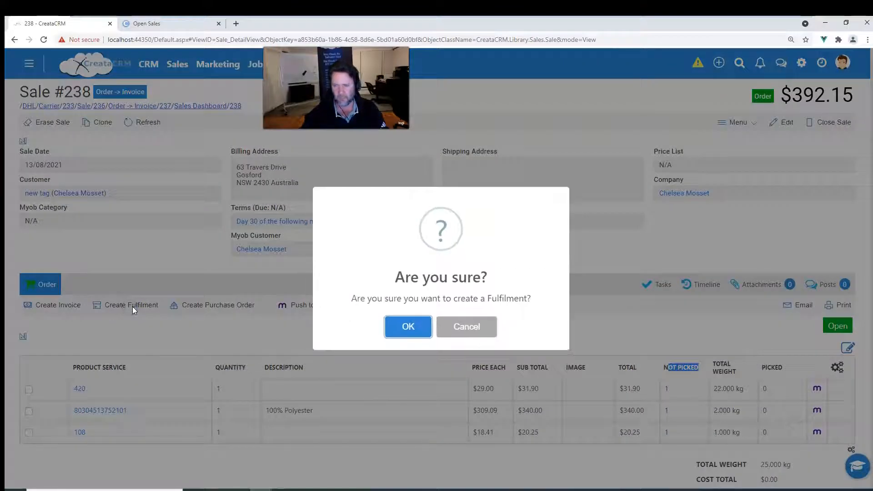
click(402, 331)
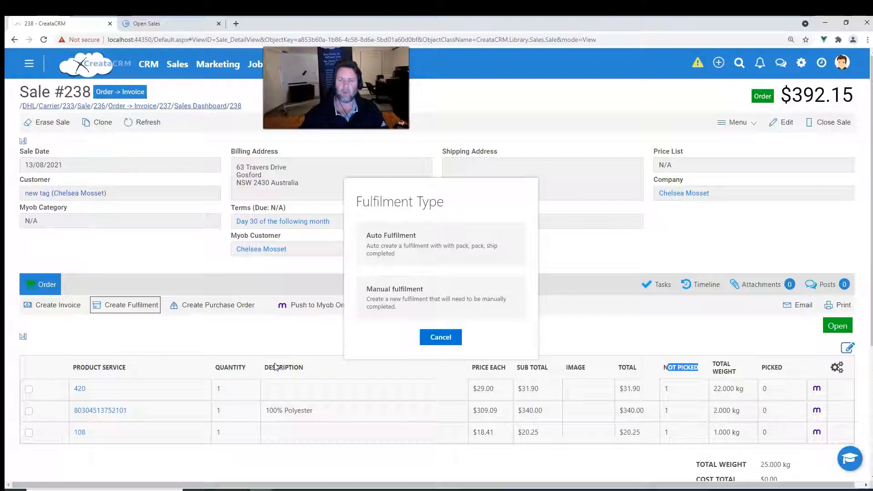
click(422, 308)
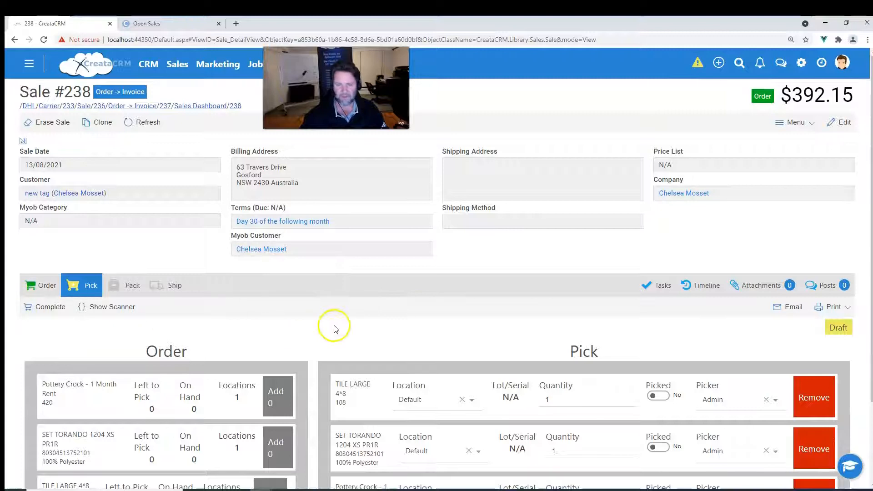
scroll(335, 328, down, 3)
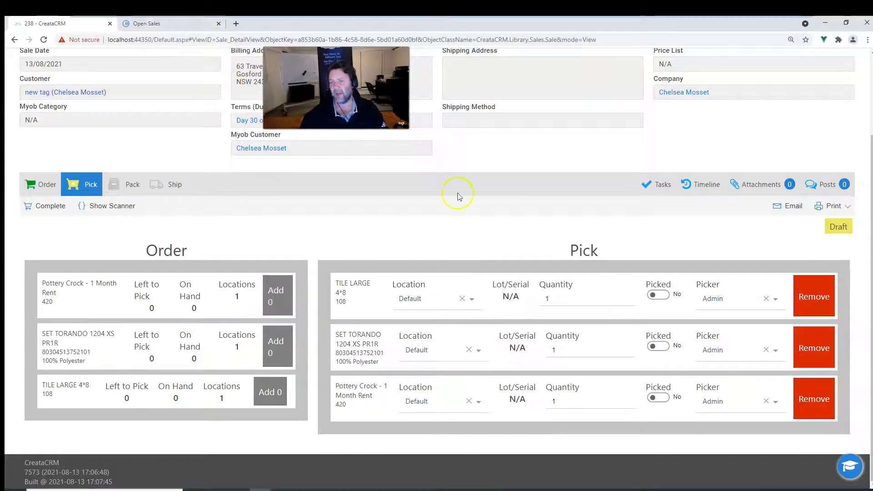
scroll(458, 195, up, 3)
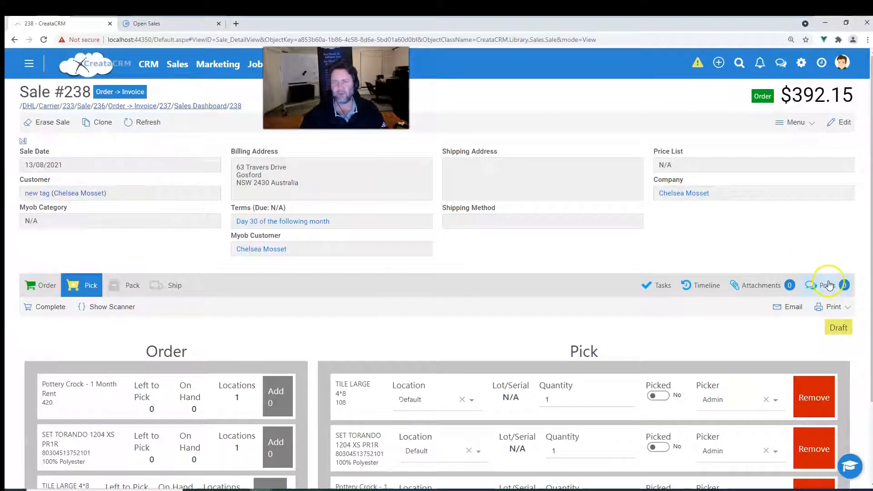
Post a note "order ready to go," on the sale mentioning a colleague, then close the Posts panel.
click(828, 285)
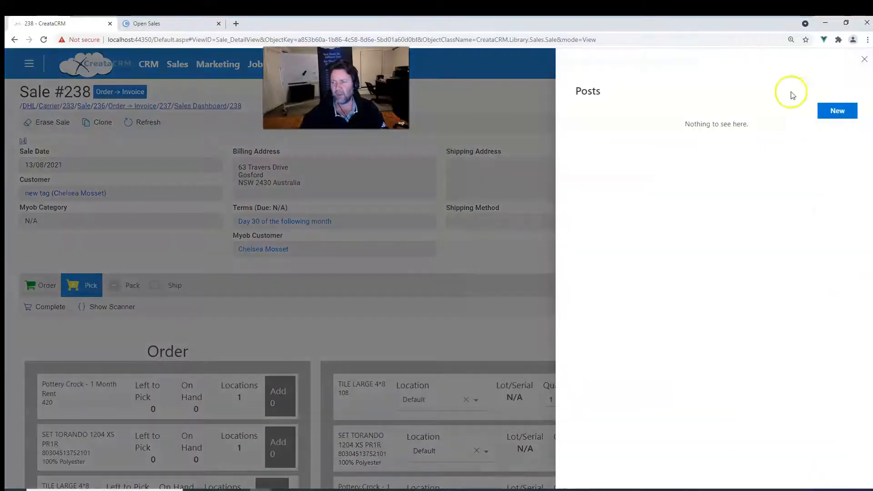
click(838, 113)
click(624, 115)
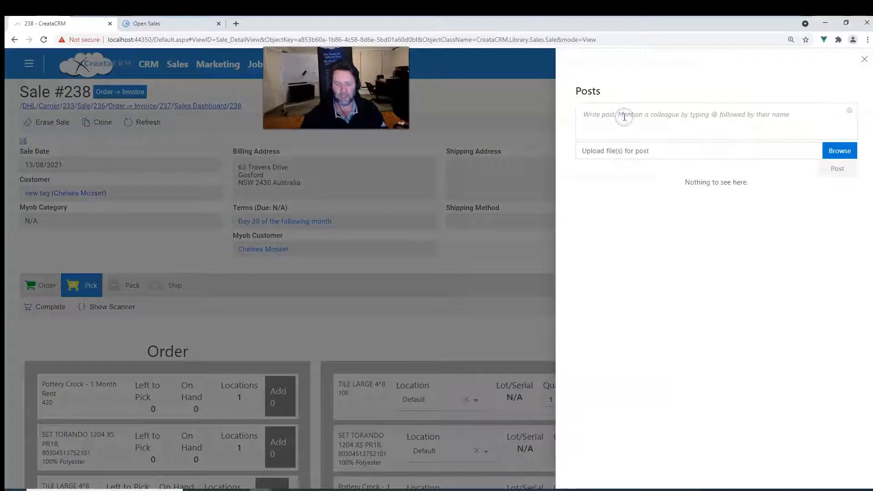
text(@)
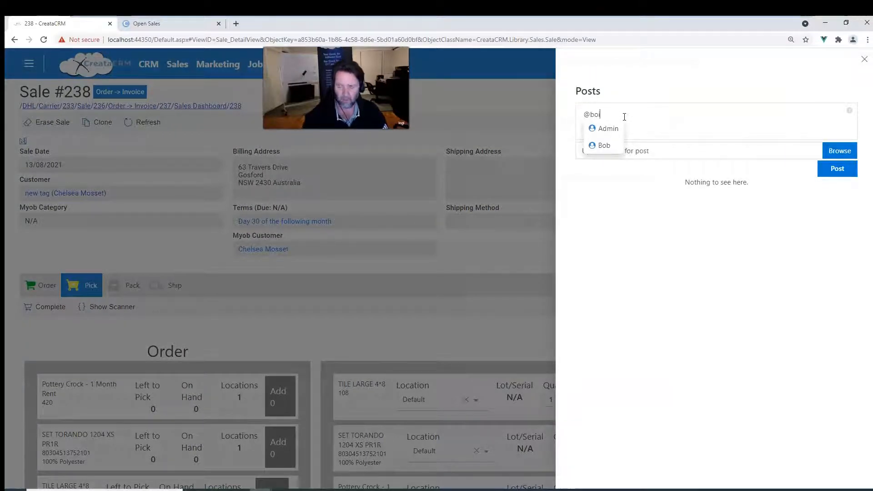
text(bo)
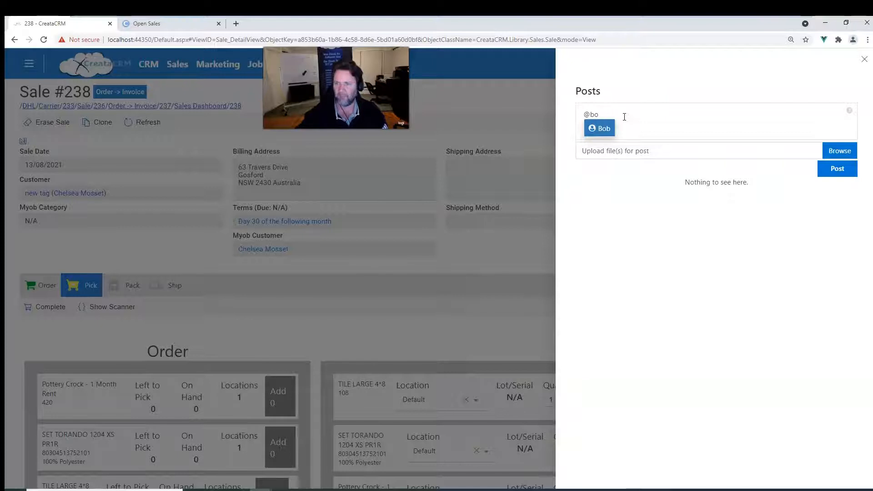
key(Return)
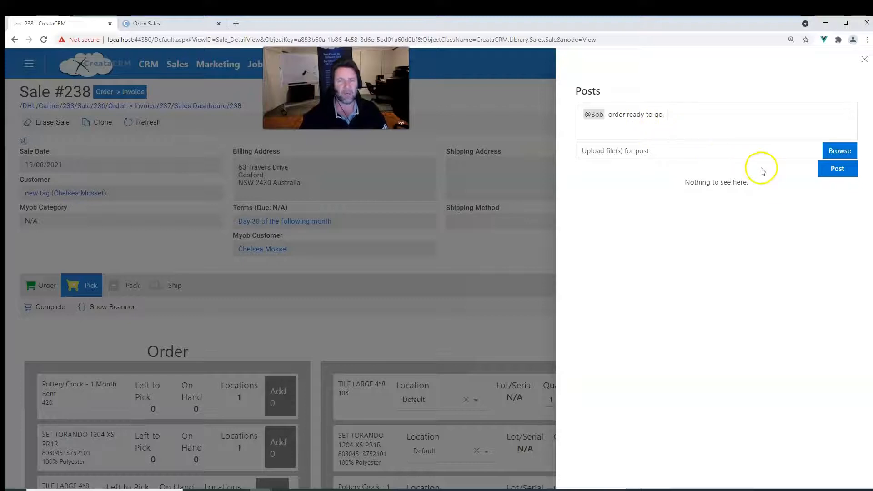
click(835, 169)
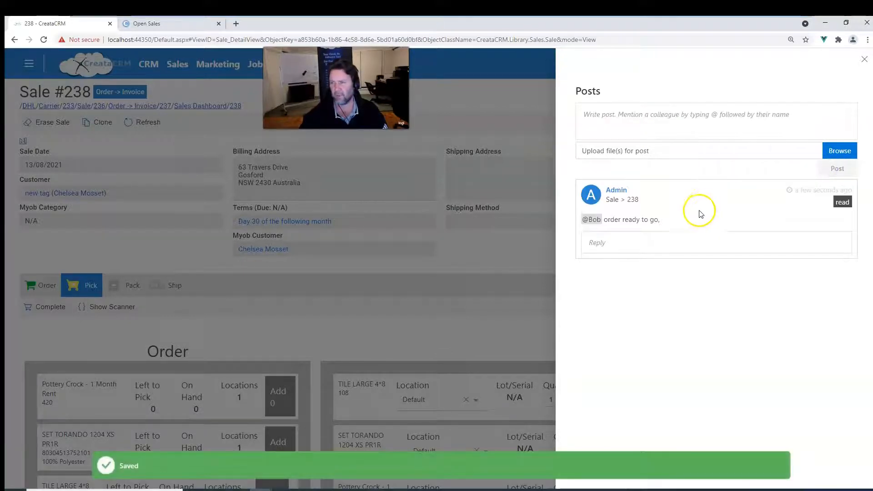
click(866, 61)
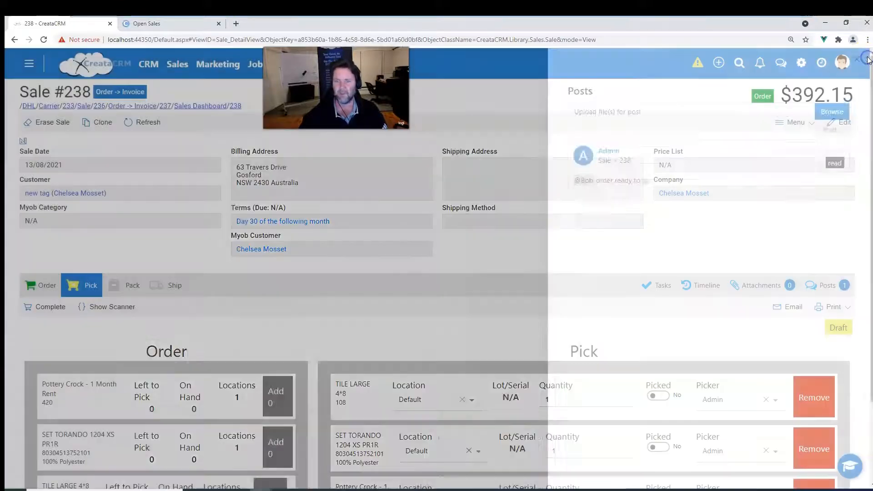
Reload the open sales list under Pick Pack Ship in the picking app tab.
click(175, 25)
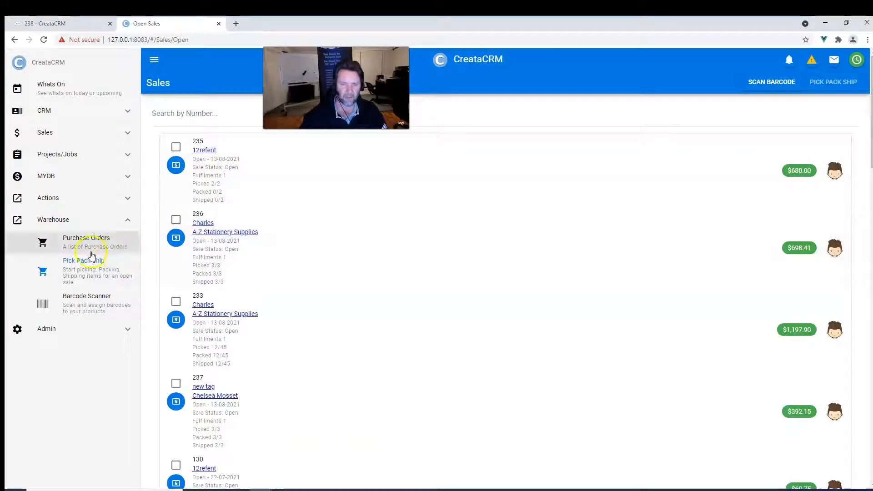
click(98, 249)
click(97, 271)
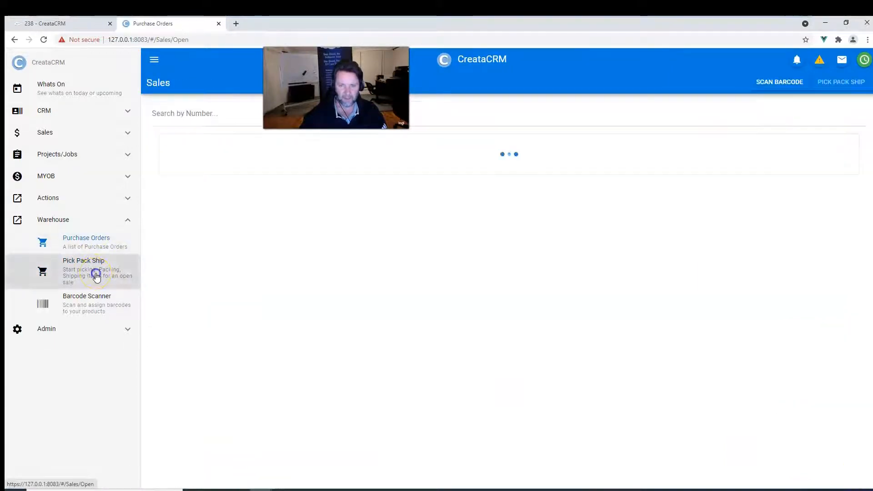
scroll(274, 266, down, 5)
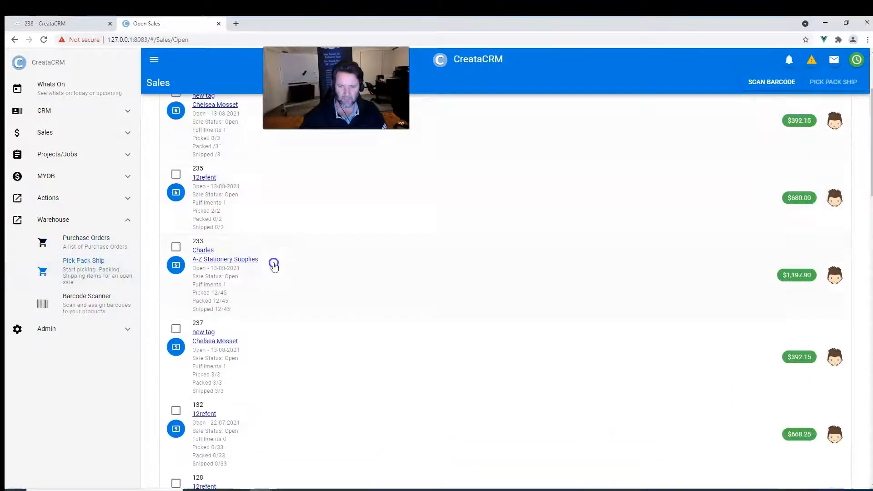
Select sale 238 in the open sales list and open it in Pick Pack Ship.
scroll(275, 263, up, 5)
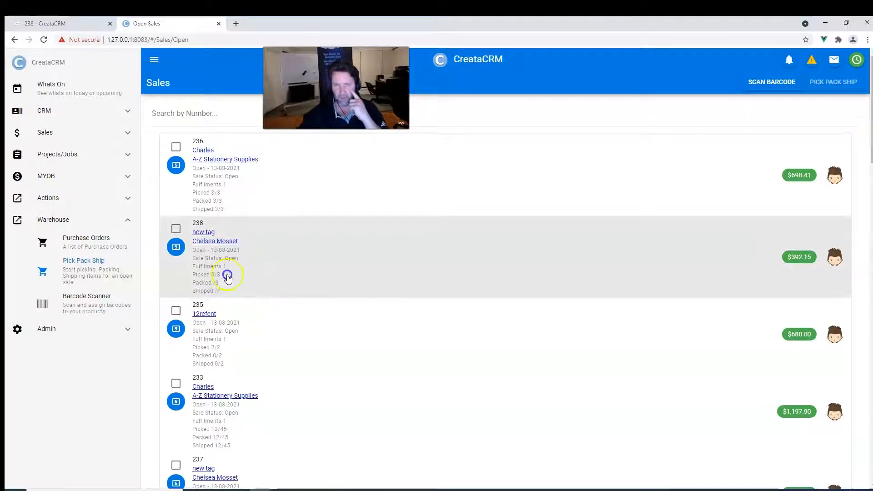
click(48, 25)
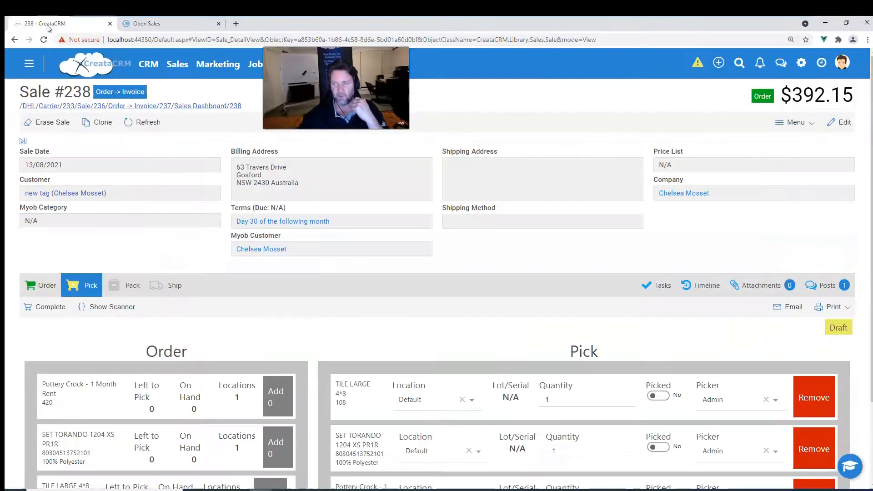
click(152, 24)
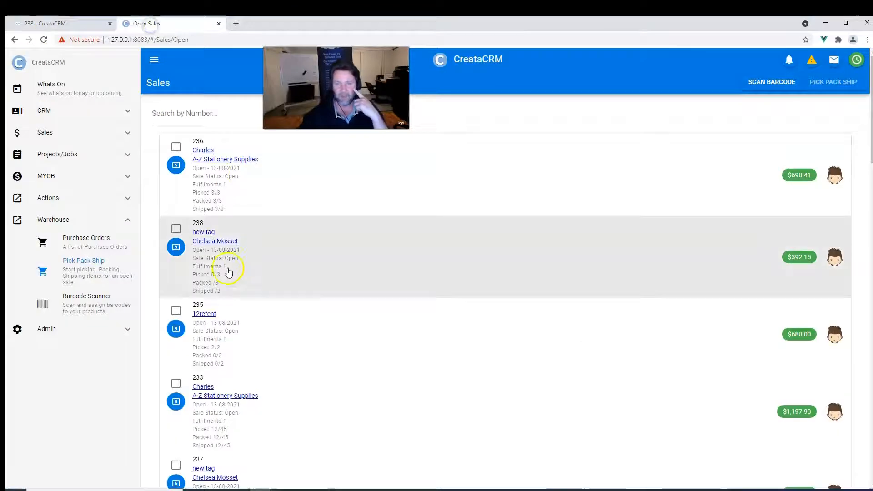
click(176, 228)
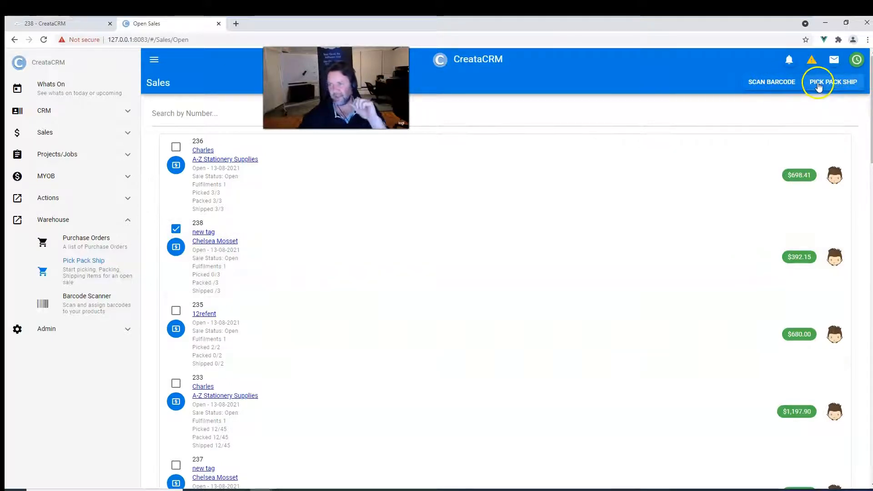
click(839, 83)
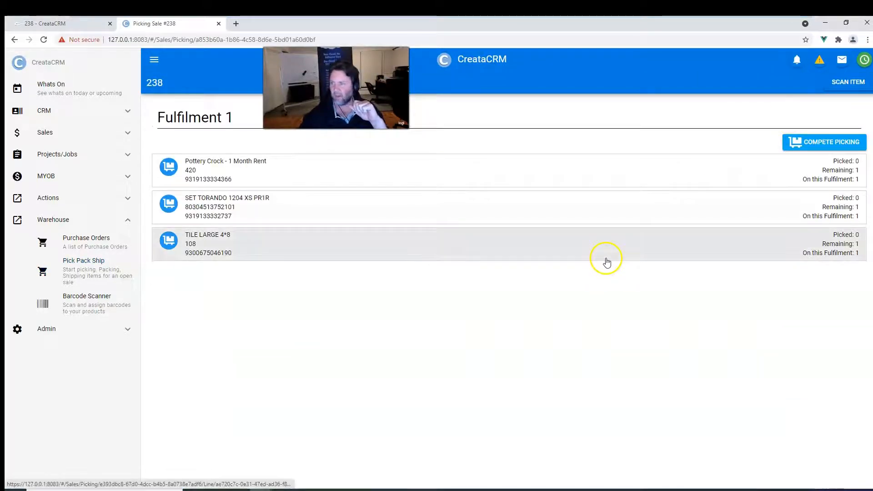
Complete picking for Fulfilment 1 of sale 238.
click(842, 146)
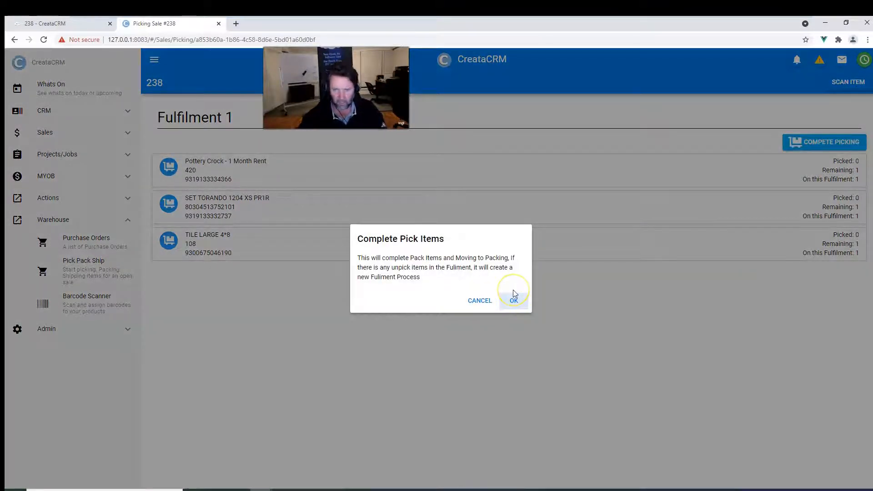
click(479, 302)
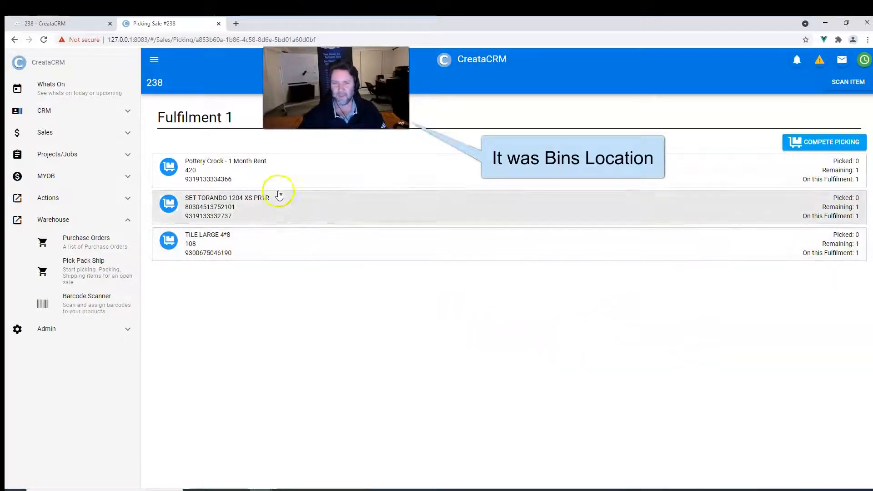
click(816, 142)
click(526, 303)
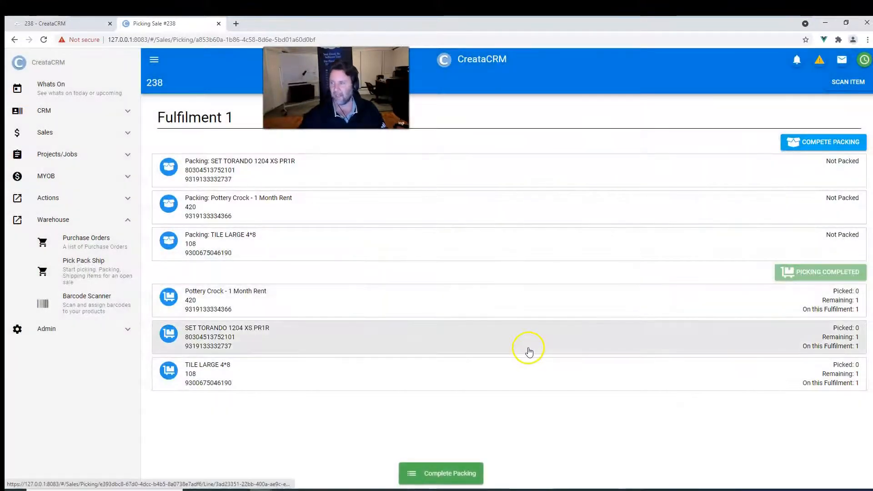
Refresh the sale in the CRM tab and review its Pick stage.
click(74, 26)
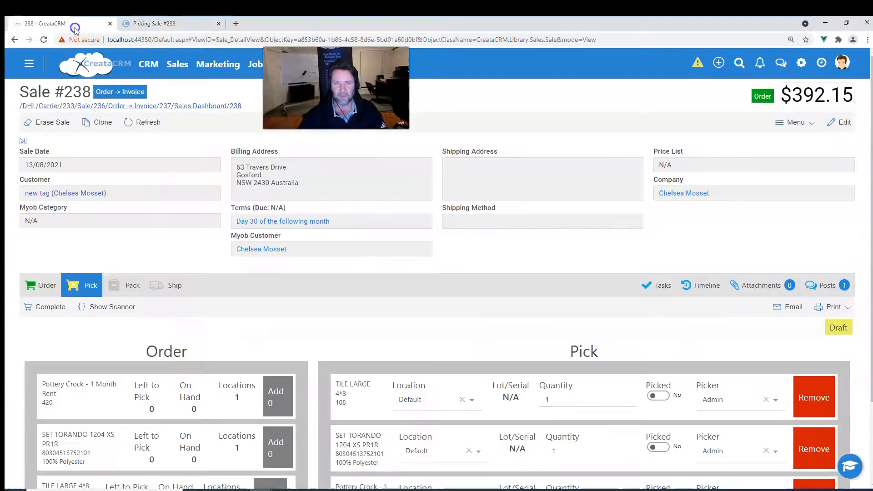
click(132, 117)
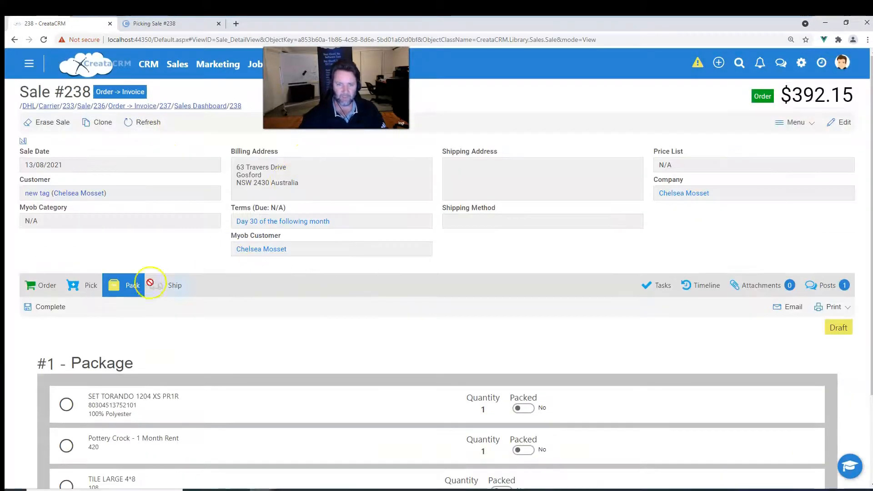
click(84, 286)
scroll(244, 322, down, 2)
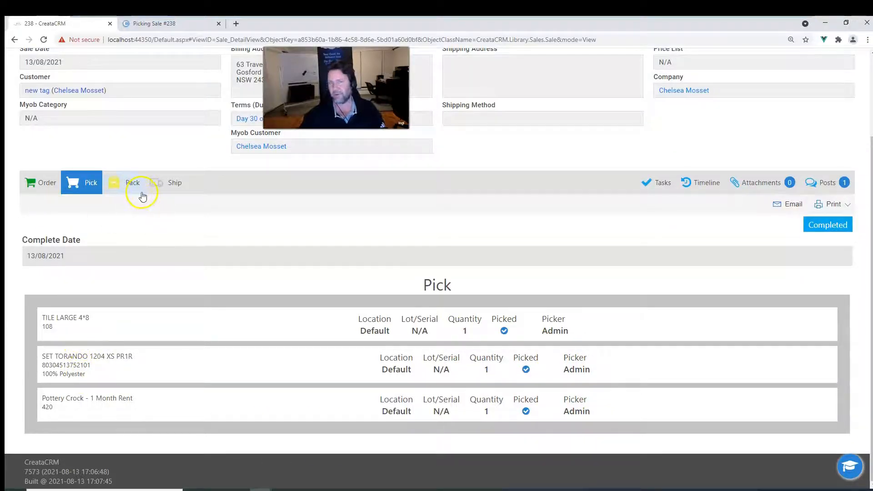
scroll(143, 193, up, 2)
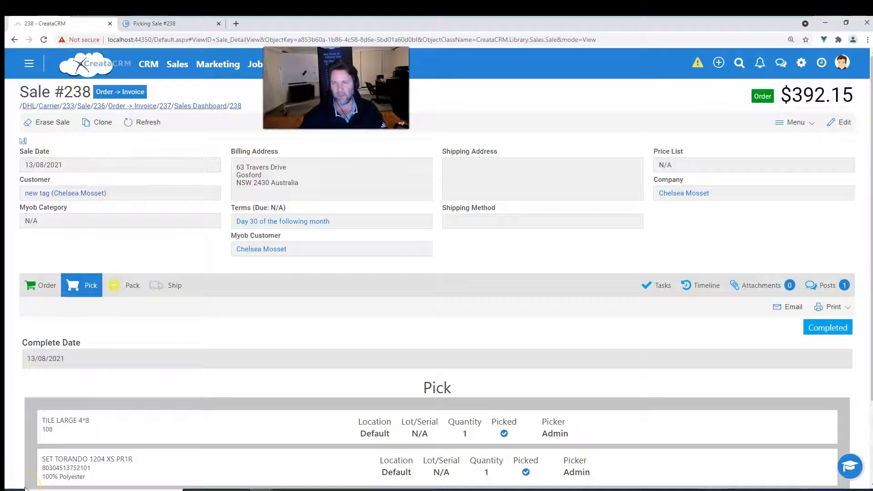
Open the Sales Dashboard and review the sales process icons for the sales.
click(208, 105)
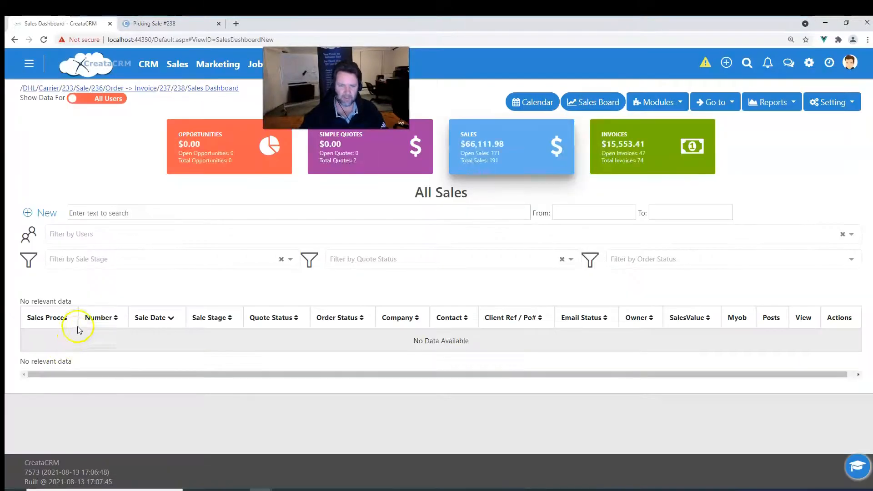
scroll(93, 308, down, 2)
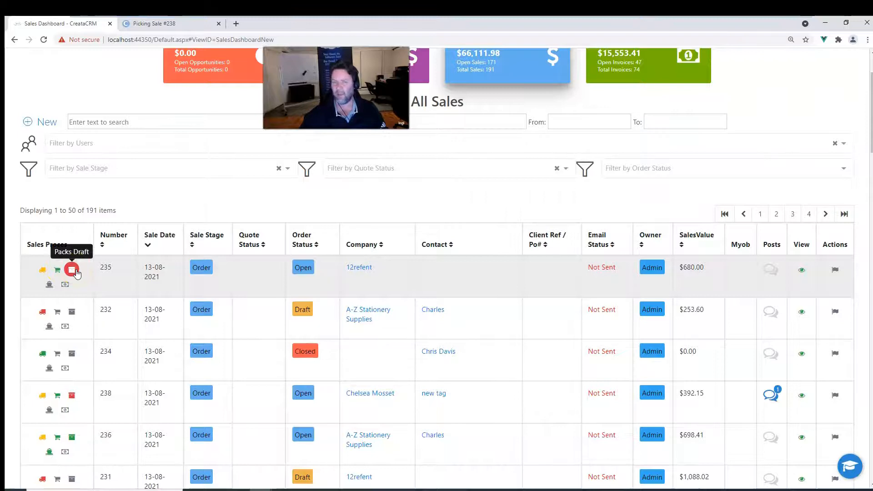
click(98, 88)
Mark the SET TORANDO, Pottery Crock and TILE LARGE items as packed in the picking app.
click(144, 27)
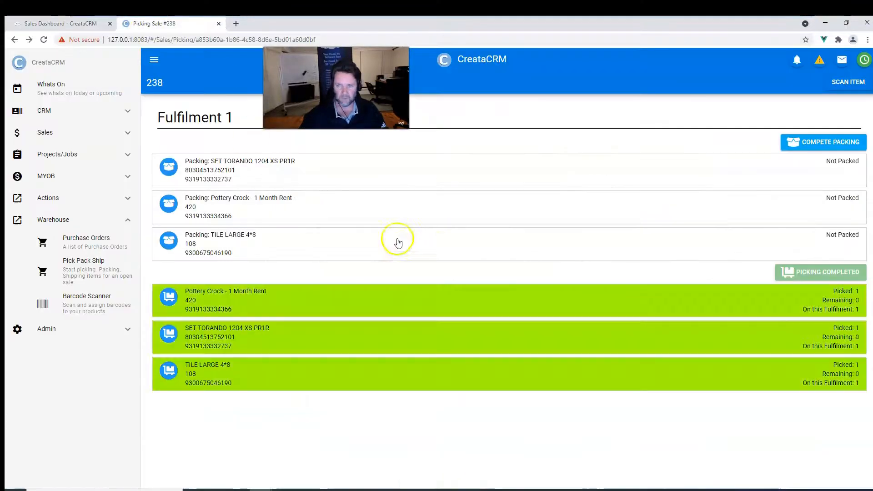
click(817, 143)
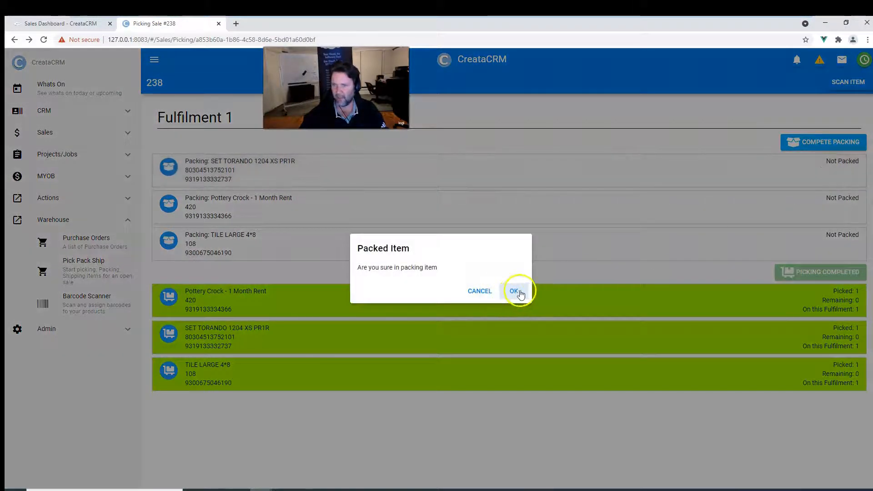
click(521, 295)
click(773, 203)
click(517, 291)
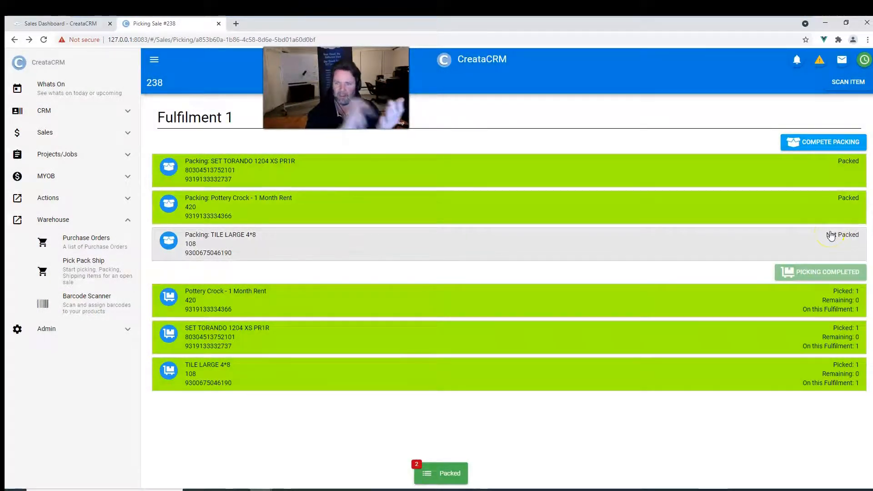
click(831, 237)
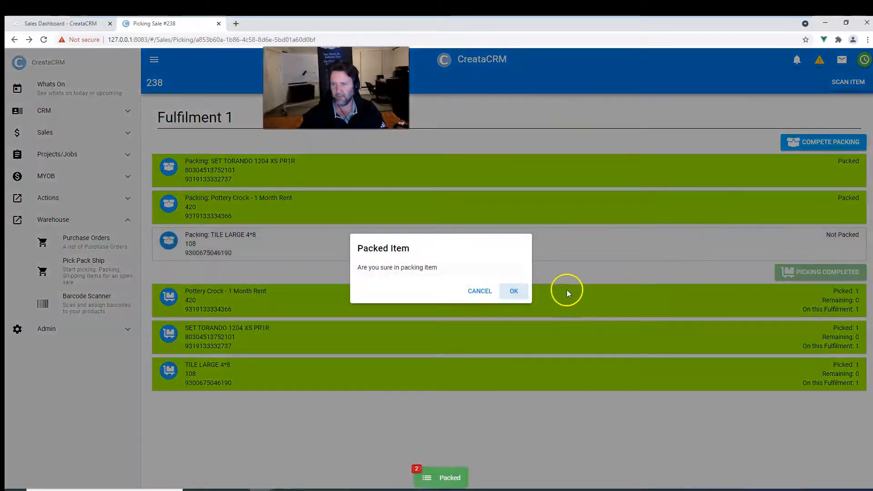
click(517, 291)
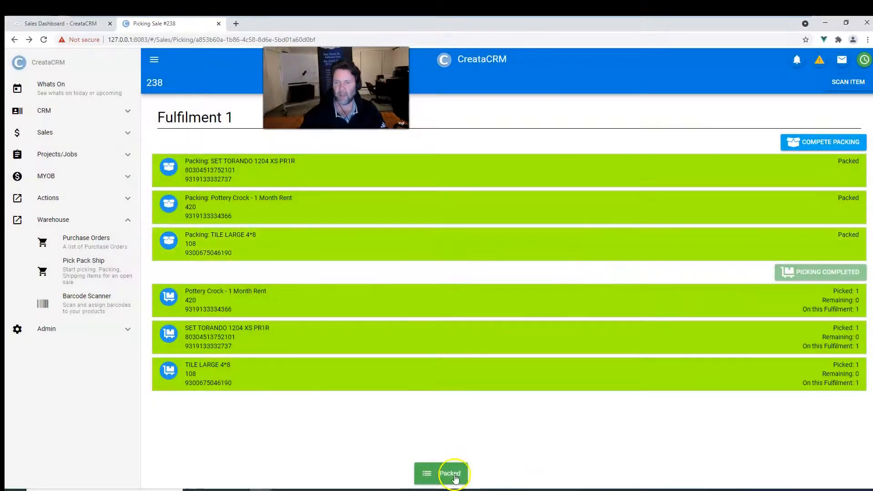
Return to sale 238 from the dashboard and review its Pack stage.
click(85, 25)
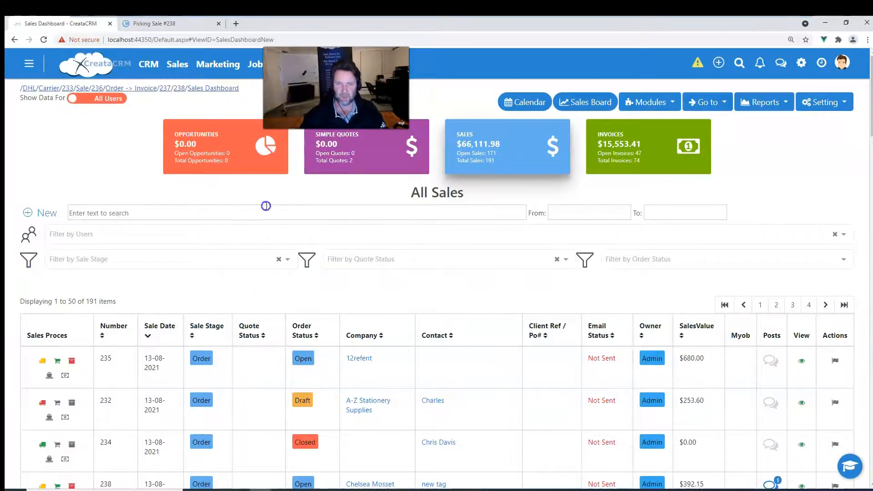
click(180, 88)
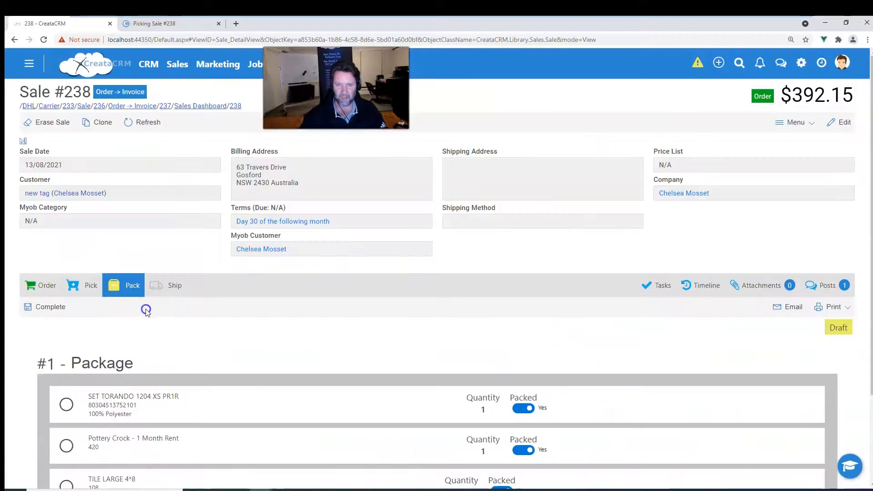
scroll(150, 319, down, 3)
scroll(160, 317, up, 3)
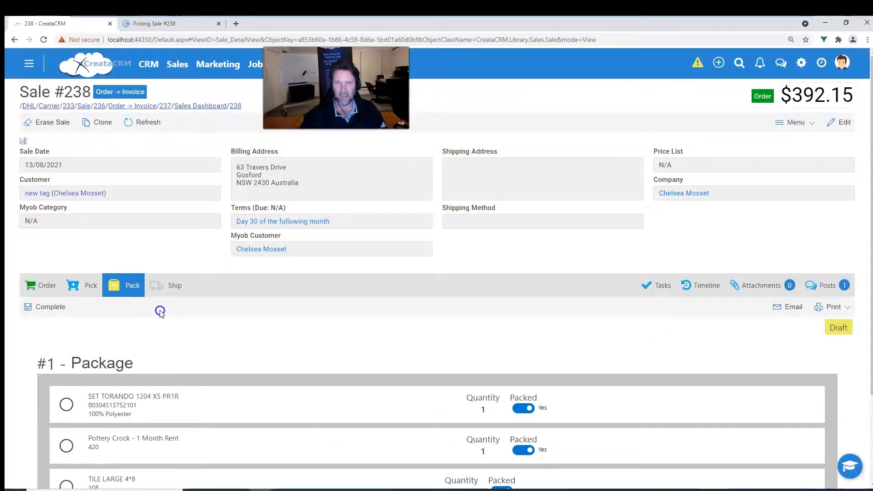
click(93, 292)
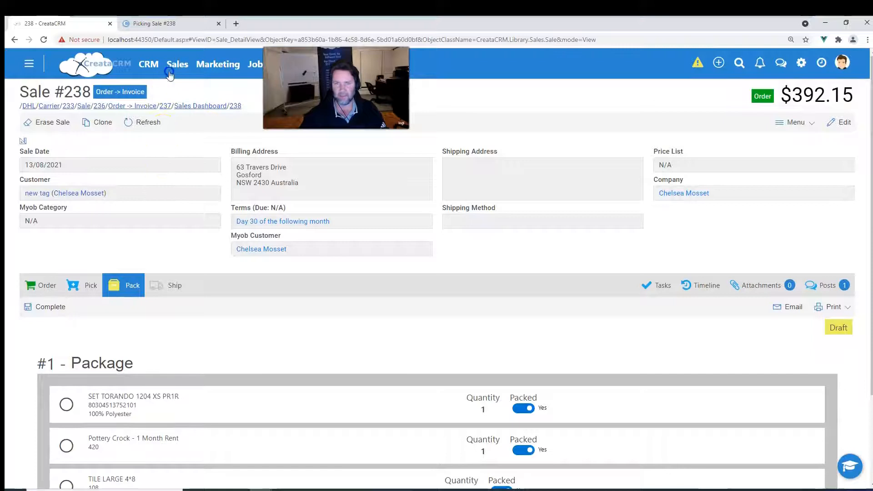
Complete packing for the fulfilment in the picking app.
click(172, 23)
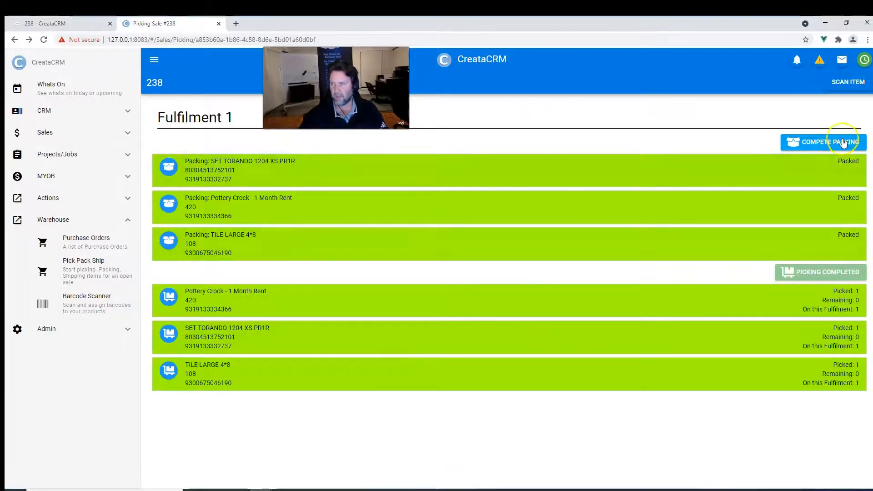
click(844, 138)
click(512, 289)
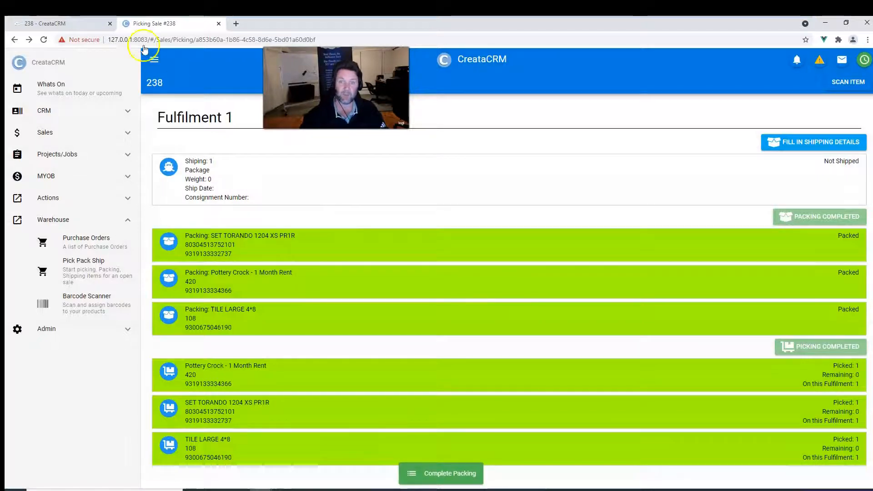
Refresh the sale and view the carrier options on its Ship stage.
click(78, 26)
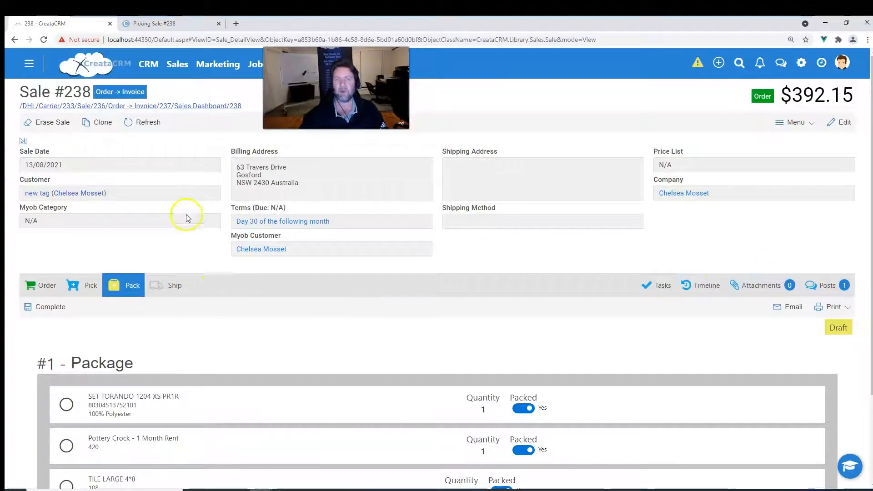
click(148, 121)
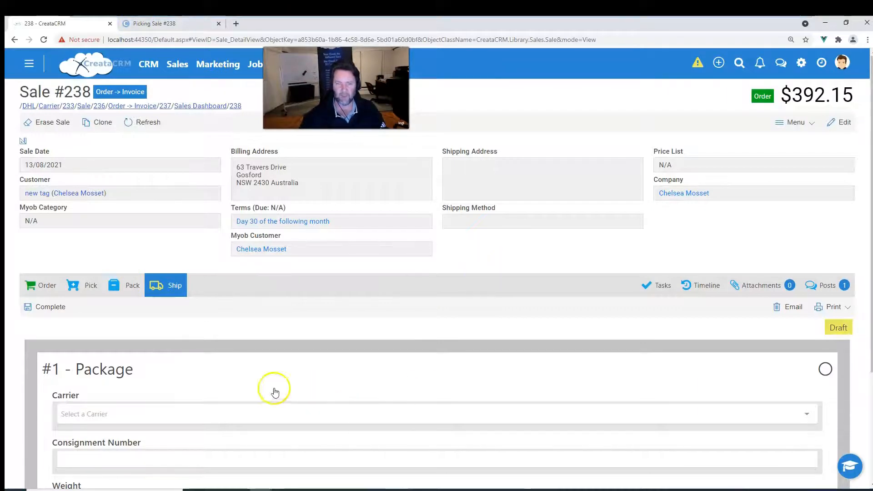
click(181, 412)
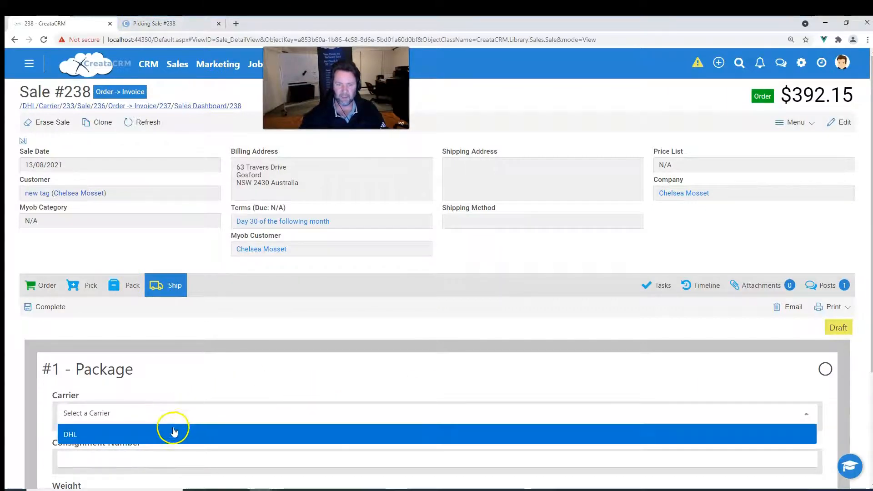
click(194, 24)
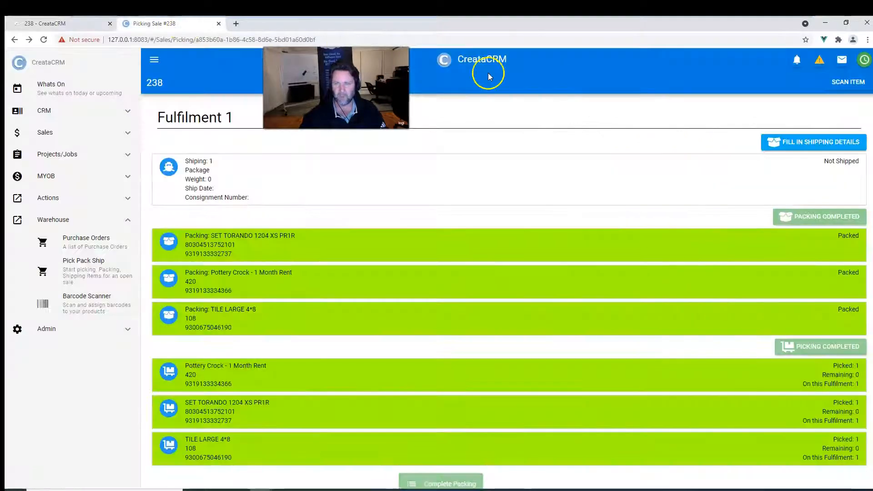
Open the shipping details for the package and set the carrier to DHL.
click(369, 188)
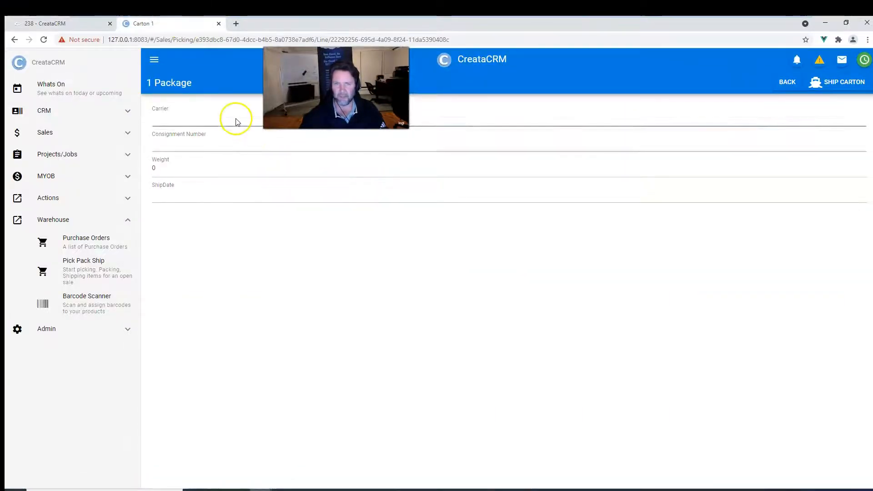
click(232, 119)
click(447, 119)
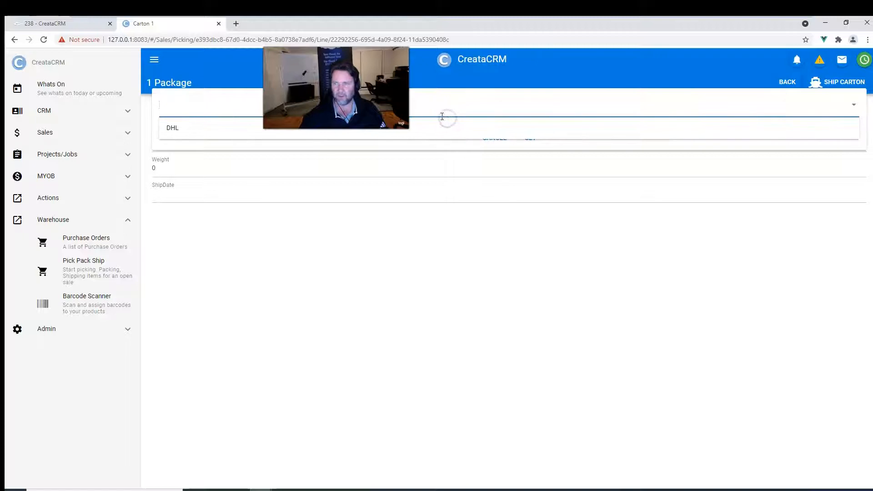
click(402, 131)
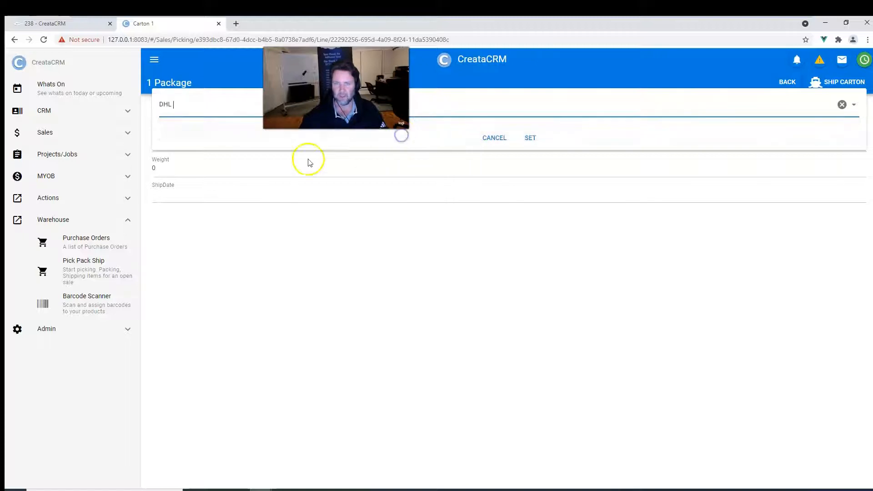
click(529, 139)
click(228, 144)
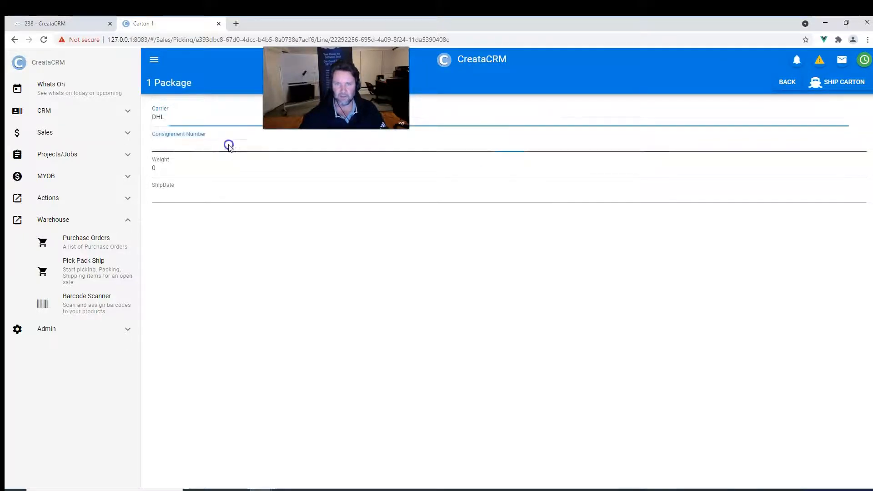
text(43243242323)
click(528, 159)
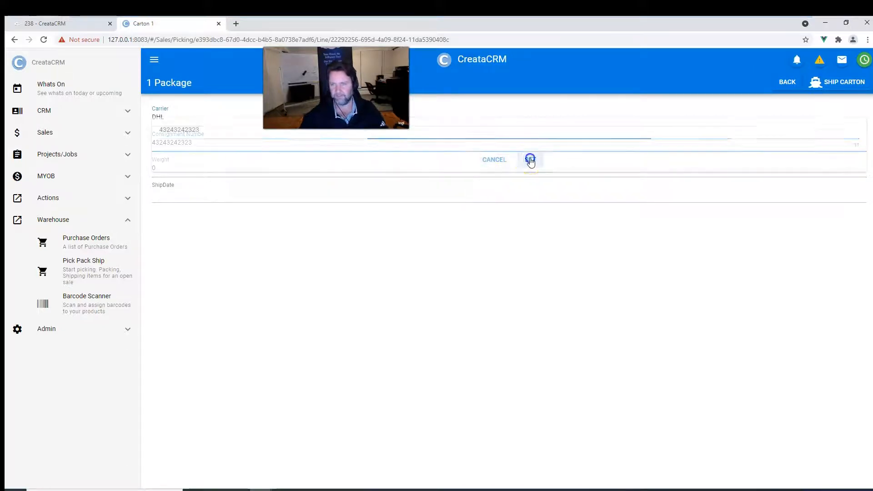
Set the package weight to 10.
click(198, 174)
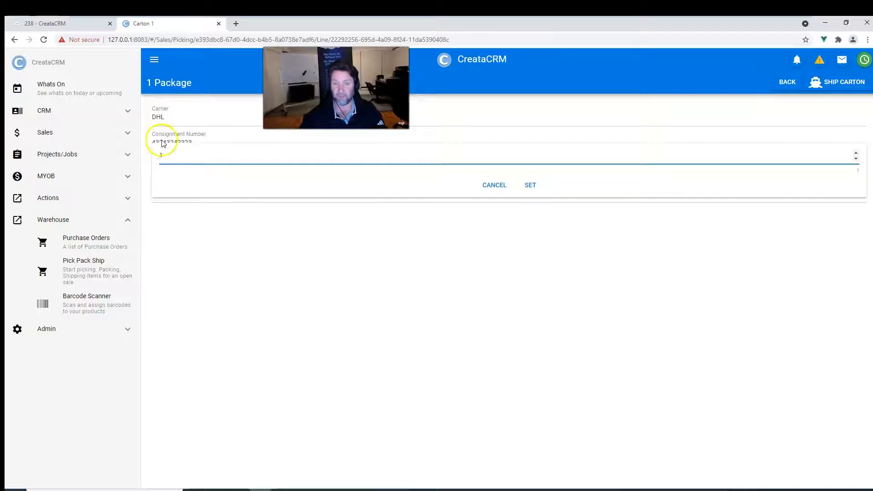
drag(159, 160, 153, 158)
text(43)
click(357, 305)
click(418, 171)
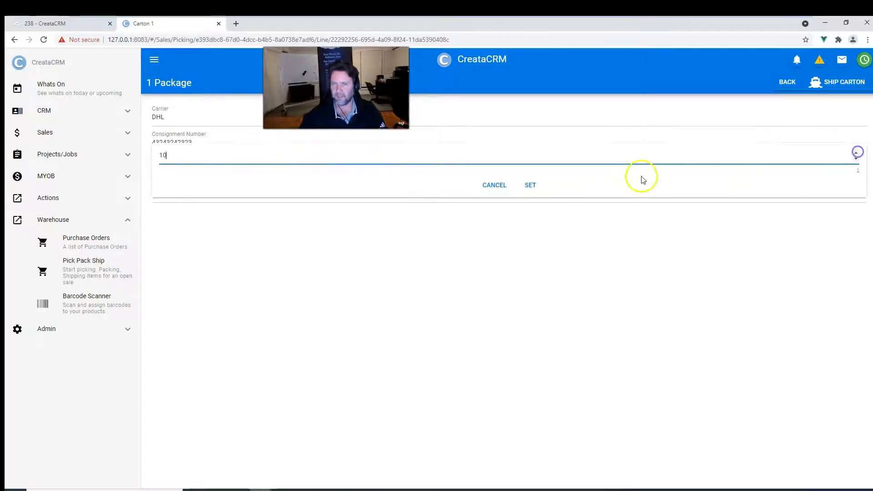
click(532, 187)
click(395, 197)
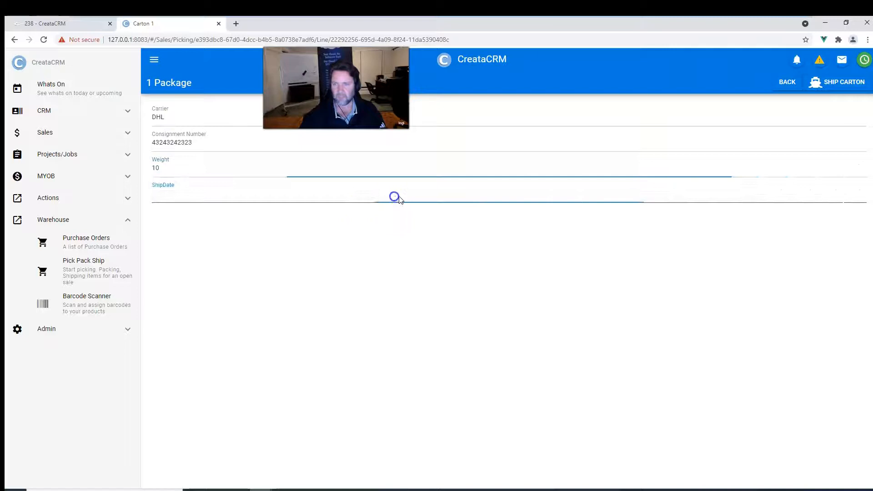
click(852, 185)
click(846, 185)
click(529, 206)
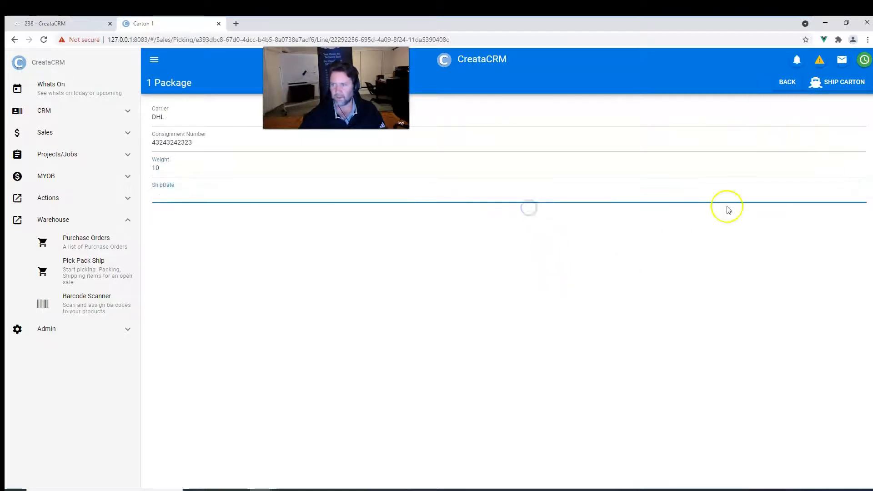
Ship the carton and acknowledge the shipping completion.
click(843, 87)
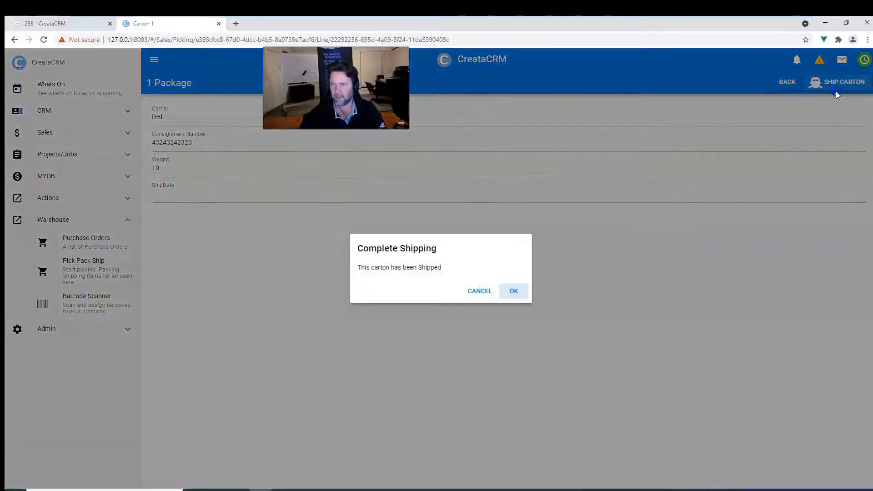
click(514, 290)
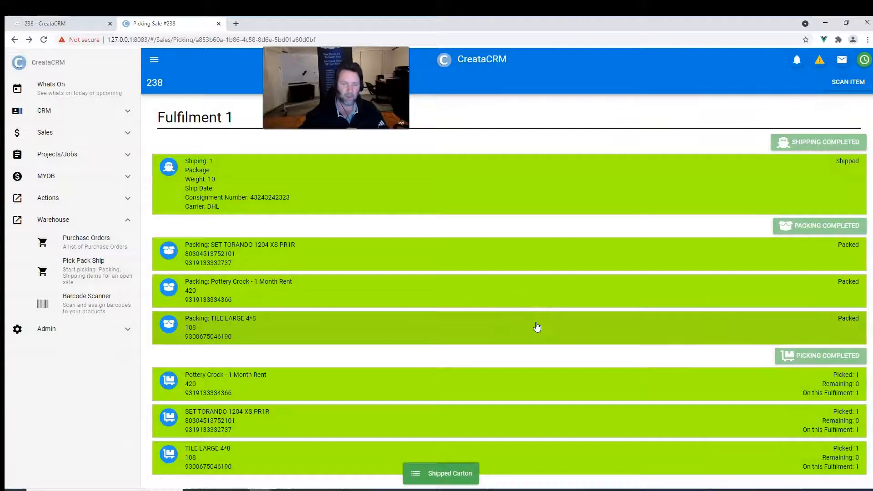
Switch back to the sale 238 tab and refresh the sale.
click(53, 24)
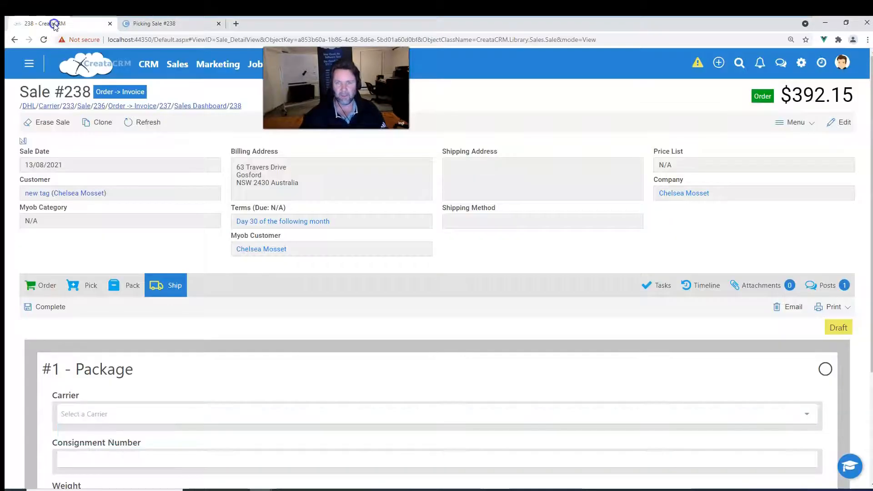
click(144, 122)
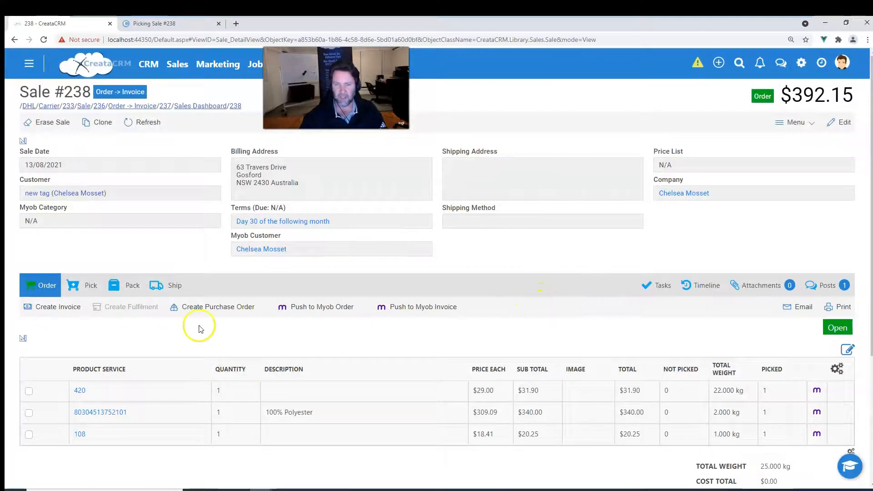
scroll(293, 341, down, 3)
scroll(296, 342, up, 3)
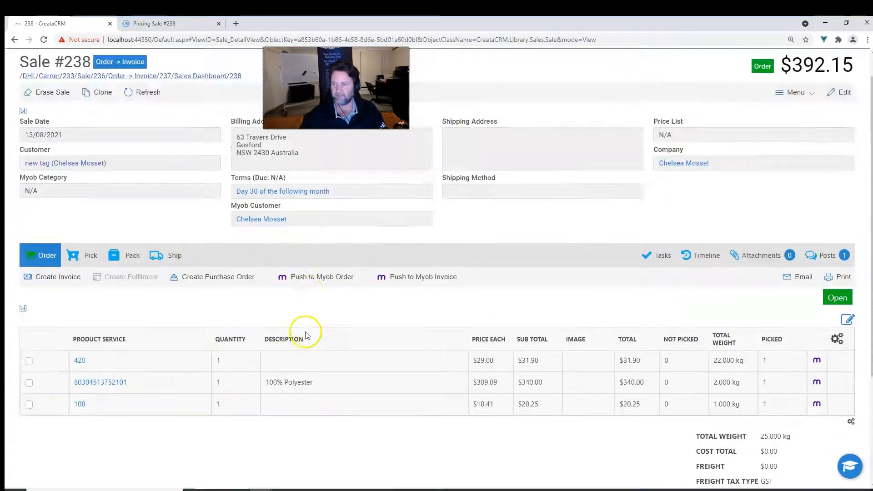
scroll(306, 335, down, 2)
scroll(295, 329, up, 2)
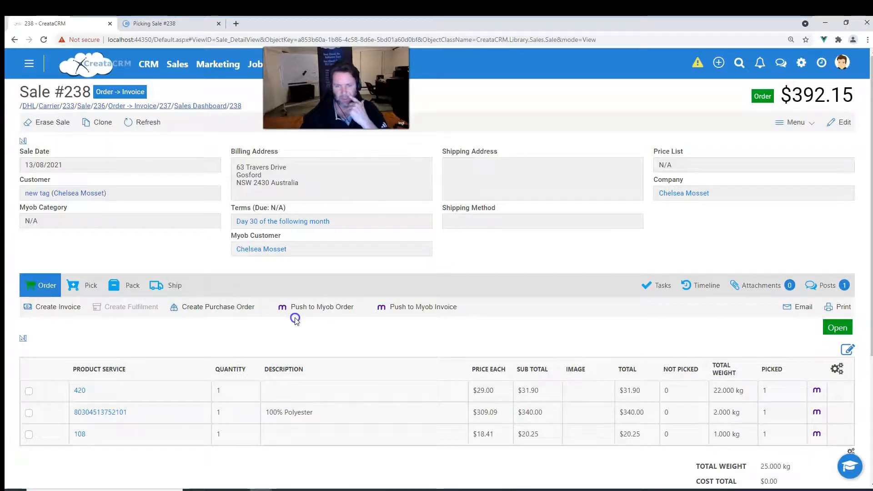
Create an invoice from the sale's order and save the new invoice.
click(97, 285)
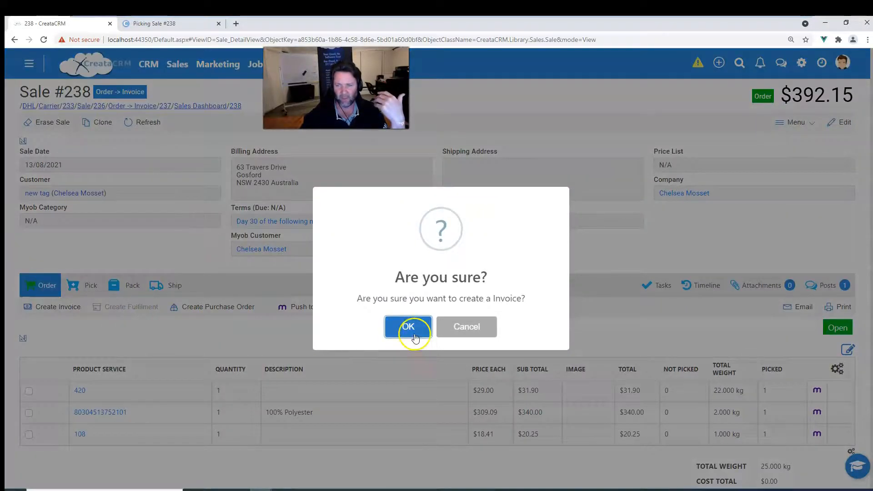
click(473, 337)
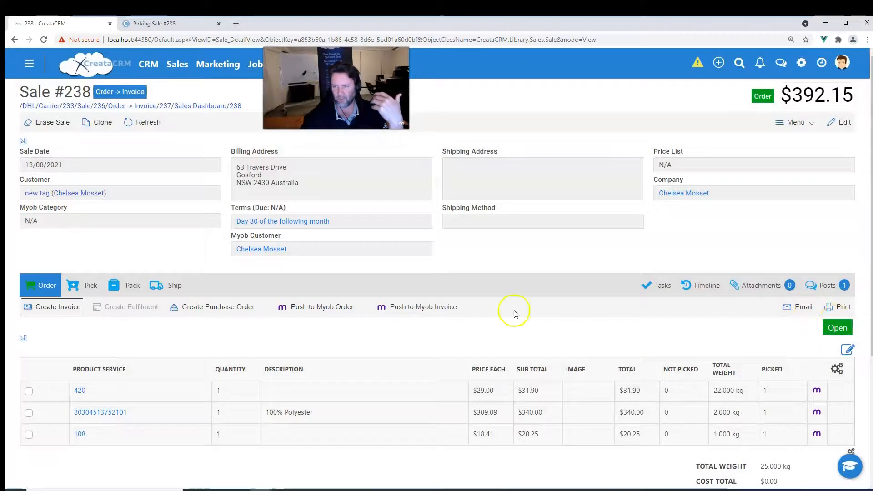
click(61, 307)
click(411, 326)
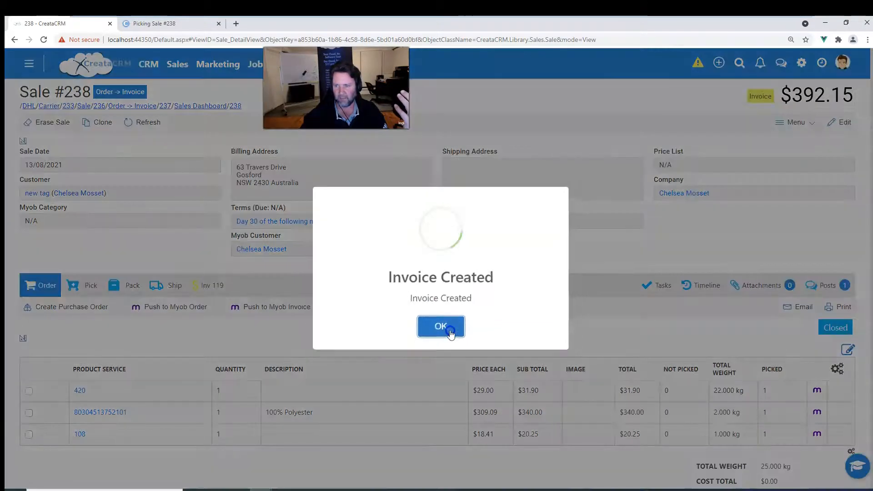
click(443, 326)
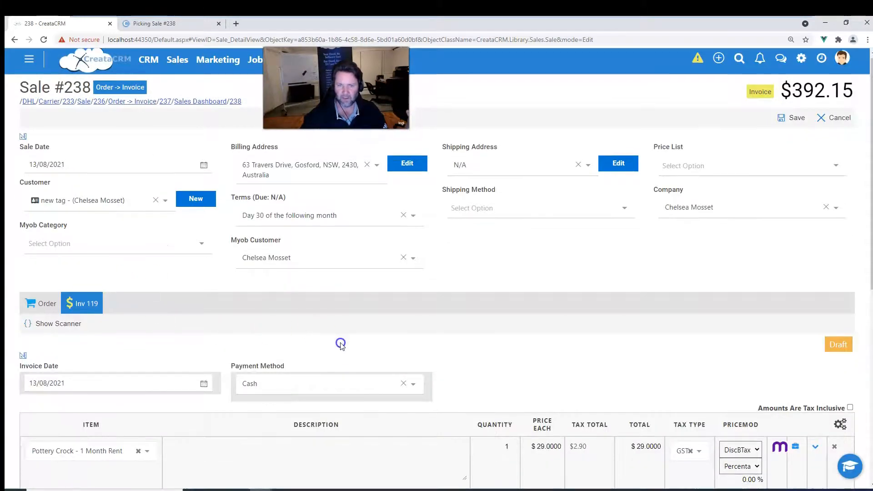
scroll(339, 343, down, 1)
scroll(169, 306, up, 1)
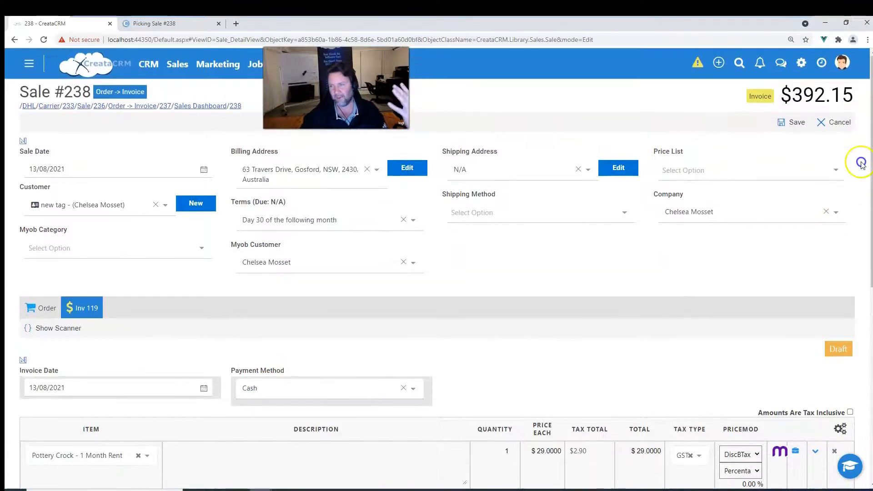
click(787, 123)
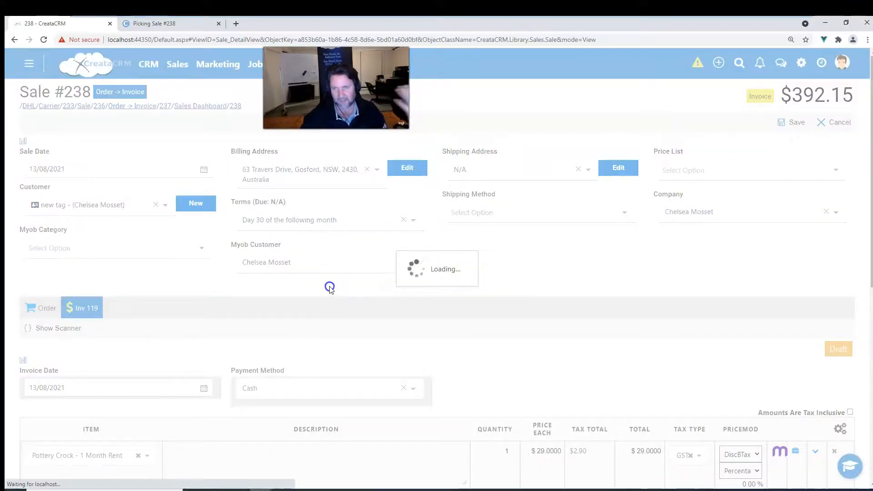
Review the sale's Order, Invoice, Pick, Pack and Ship stages.
click(42, 287)
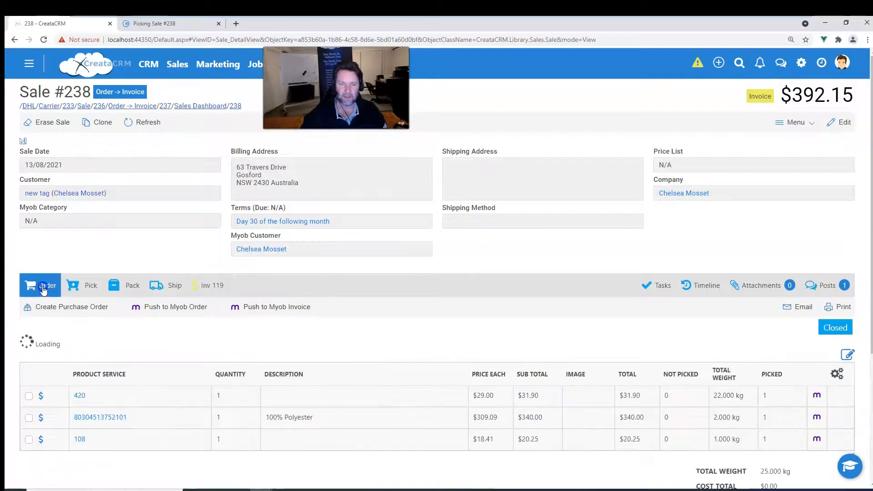
click(228, 291)
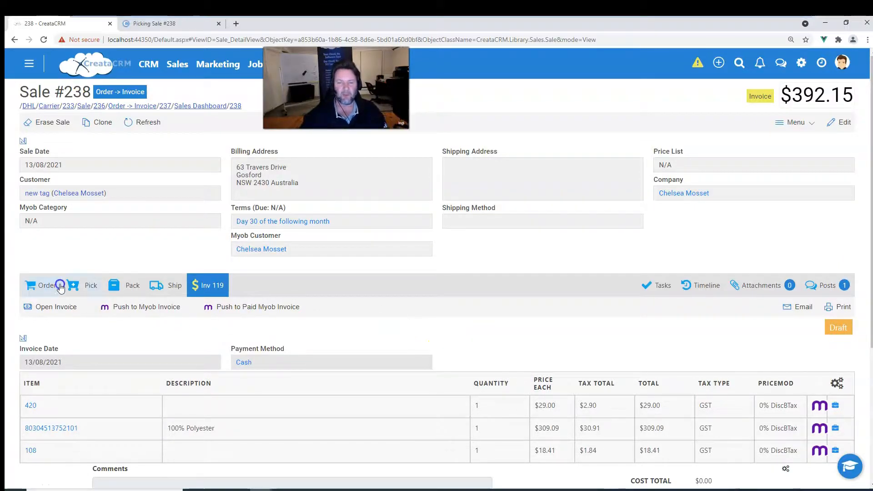
click(54, 288)
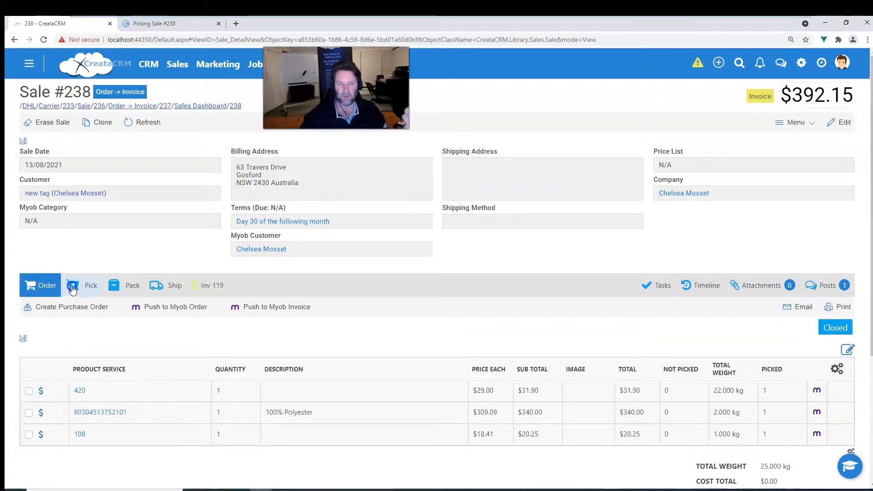
click(75, 287)
click(116, 286)
click(190, 287)
click(161, 285)
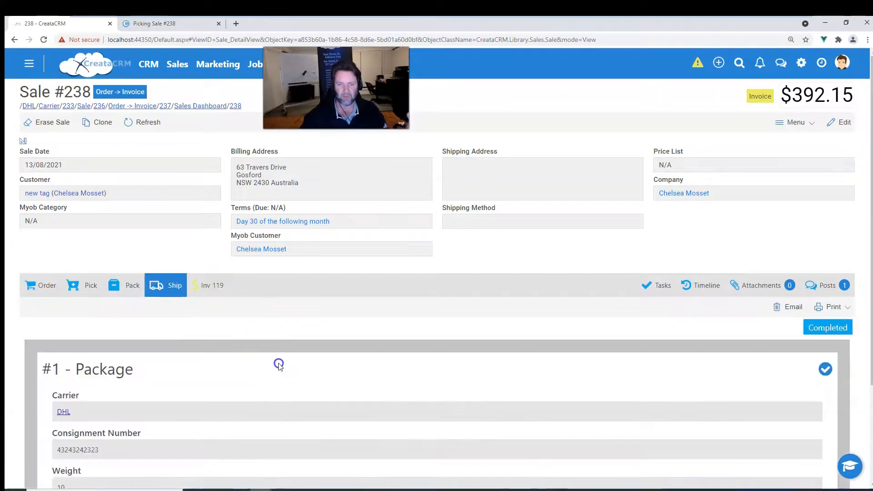
scroll(273, 373, down, 3)
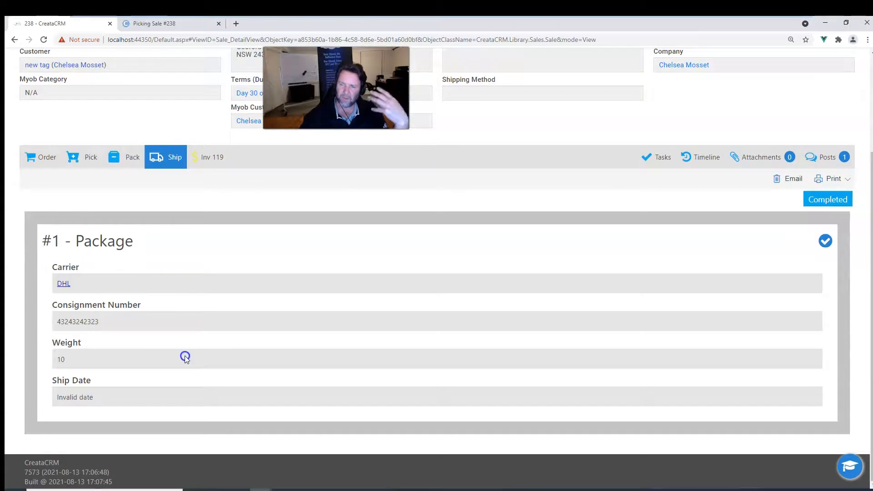
scroll(167, 337, up, 3)
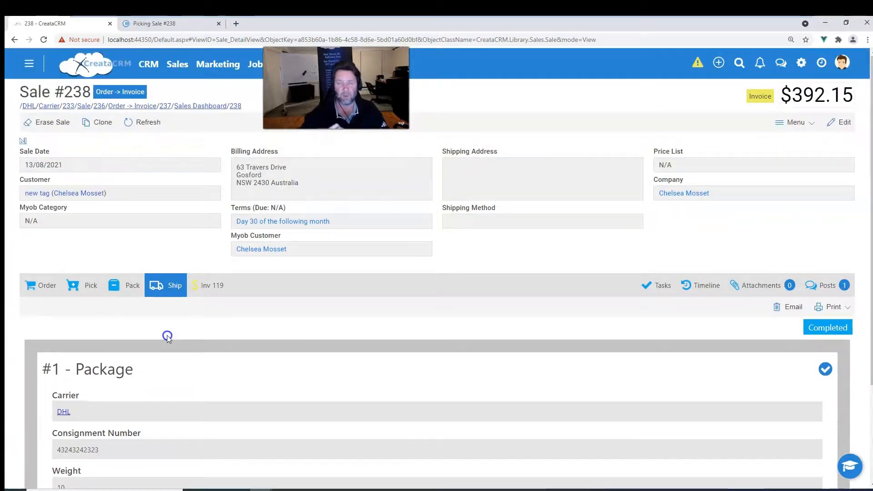
click(50, 284)
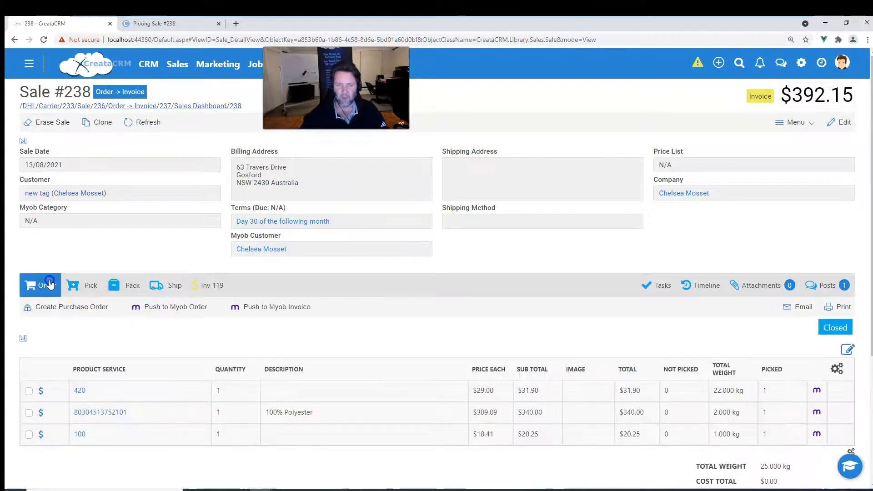
scroll(621, 394, down, 4)
scroll(655, 405, up, 4)
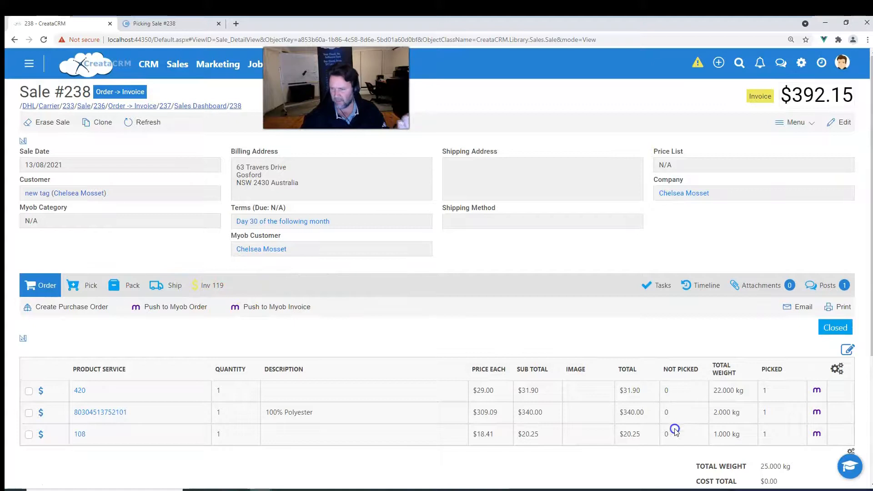
scroll(676, 432, down, 1)
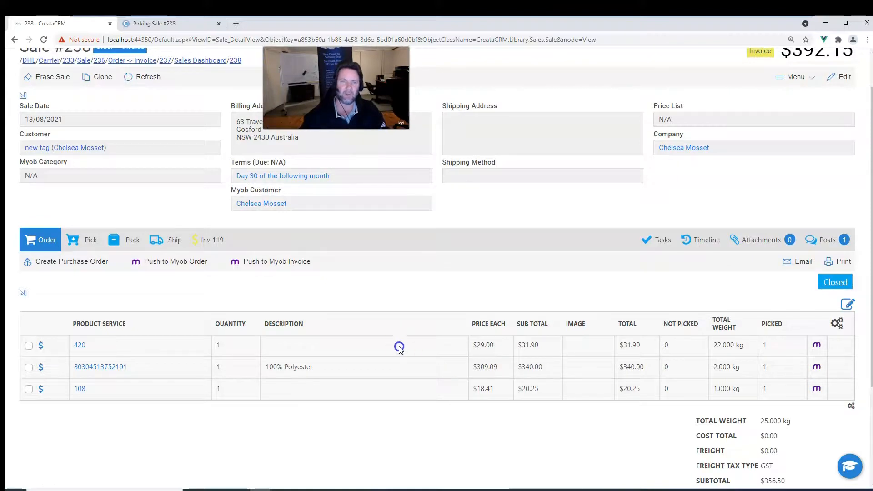
scroll(399, 348, up, 1)
Open the customer's company record and review its MYOB and Sales lists for sale 238.
click(71, 196)
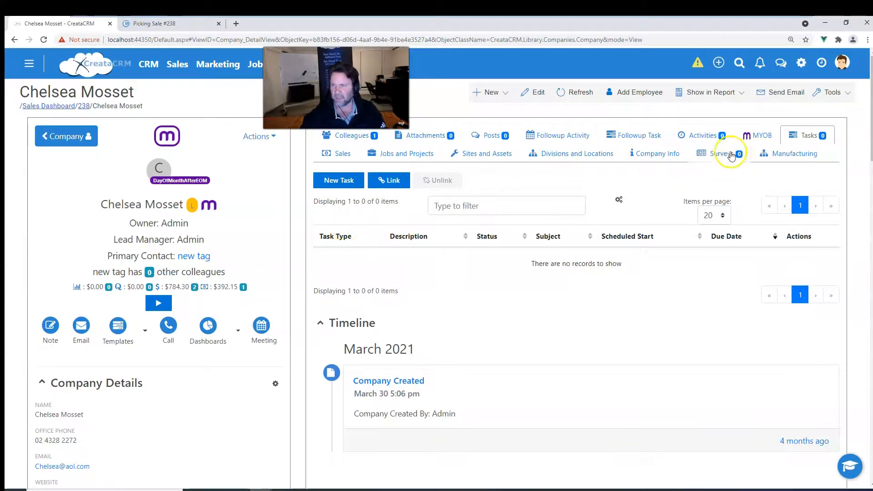
click(756, 136)
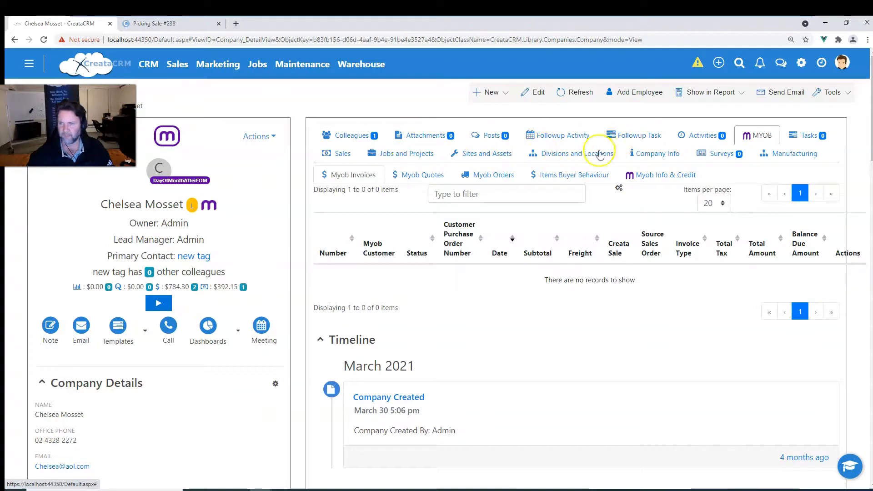
click(340, 156)
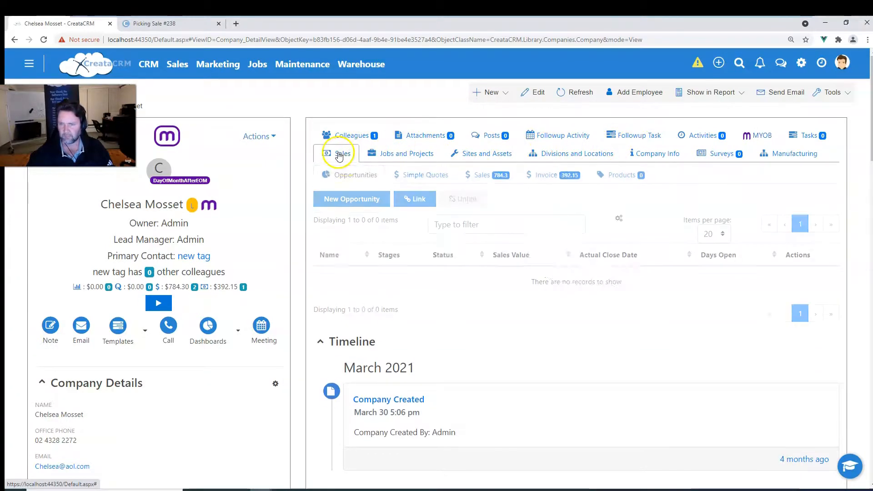
click(501, 178)
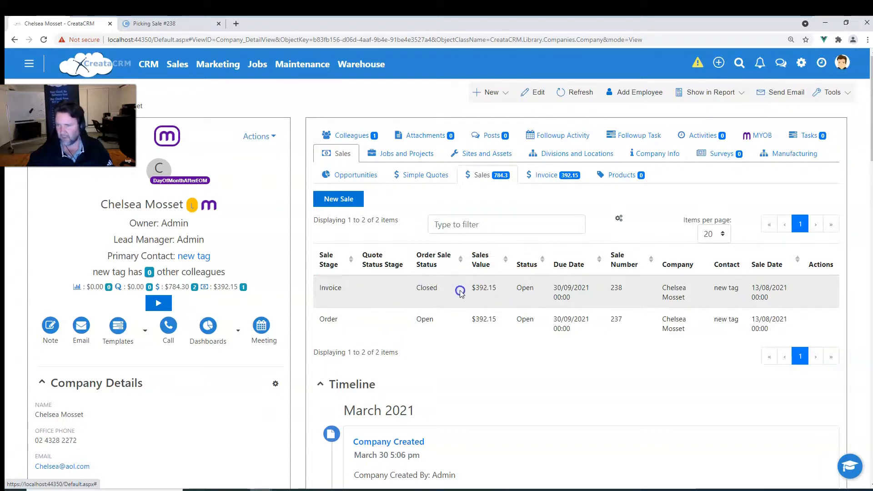
click(632, 291)
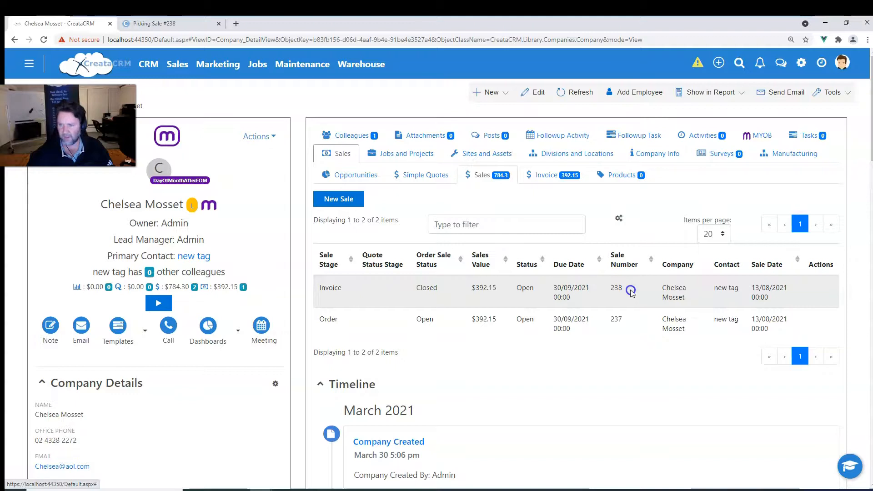